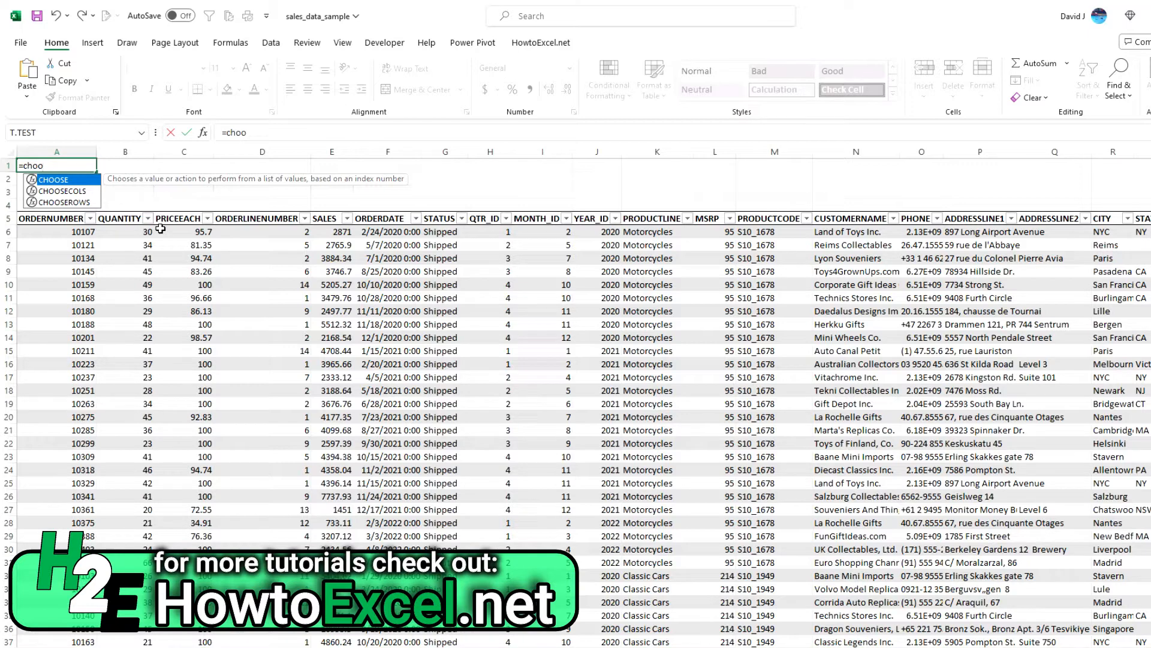
Step: Complete a CHOOSE formula in cell A1 with index 2 and the individual cells A6 through A12 as its values
key(Tab)
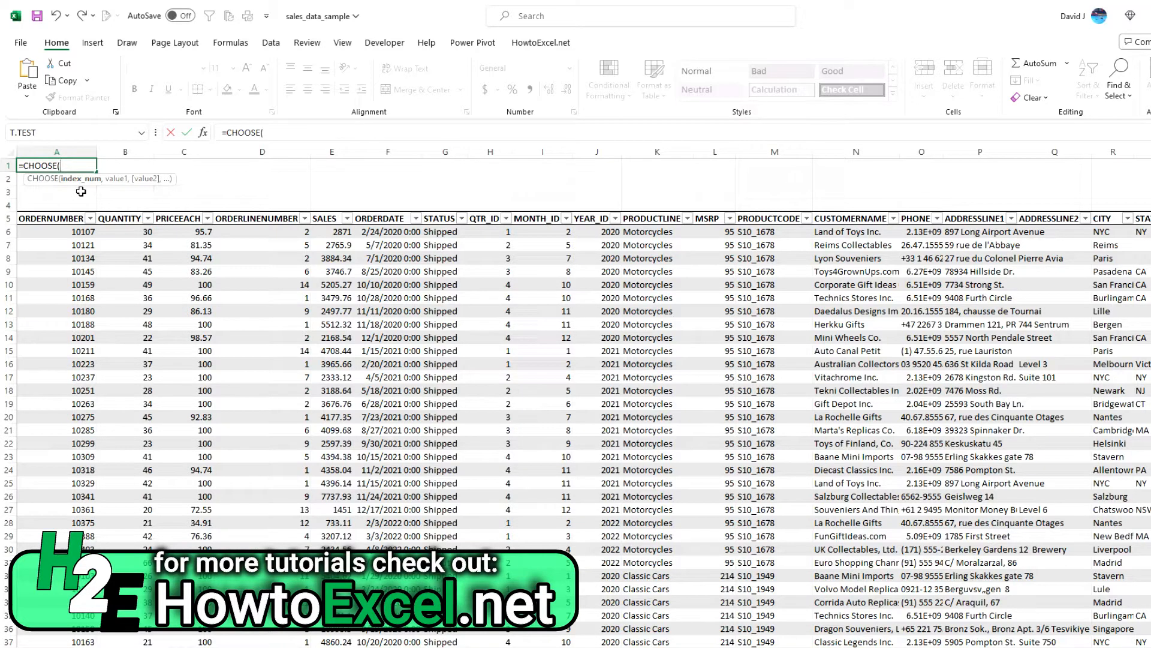
text(2,)
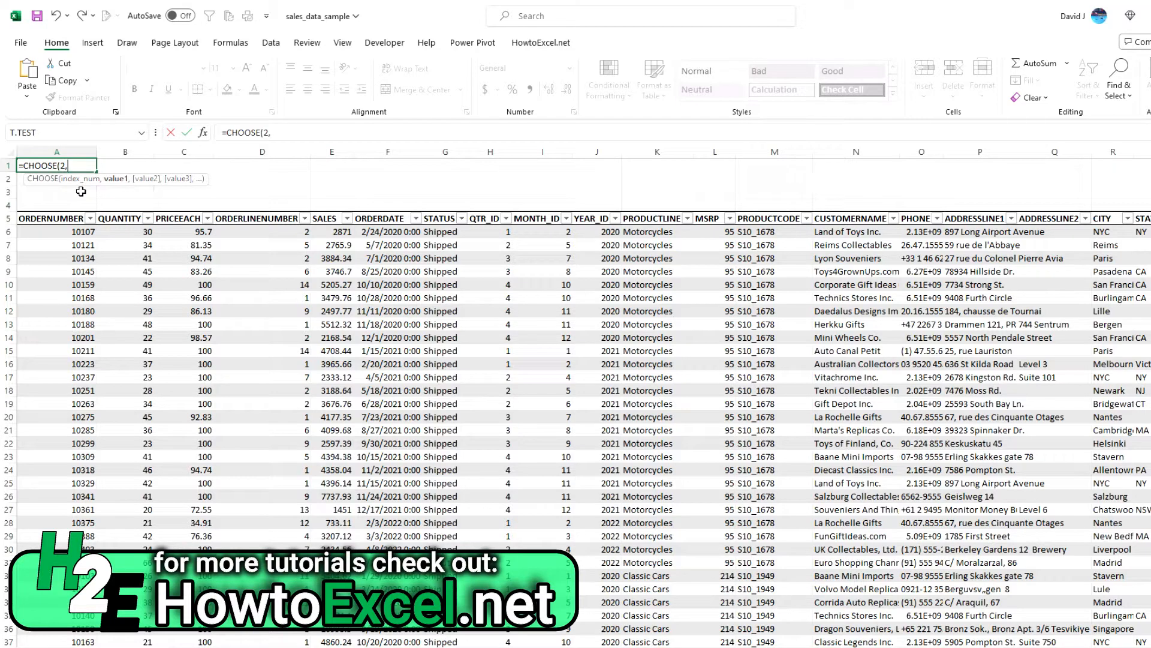
click(90, 235)
text(,)
click(89, 245)
text(,)
click(89, 258)
text(,)
click(88, 271)
text(,)
click(86, 284)
text(,)
click(86, 298)
text(,)
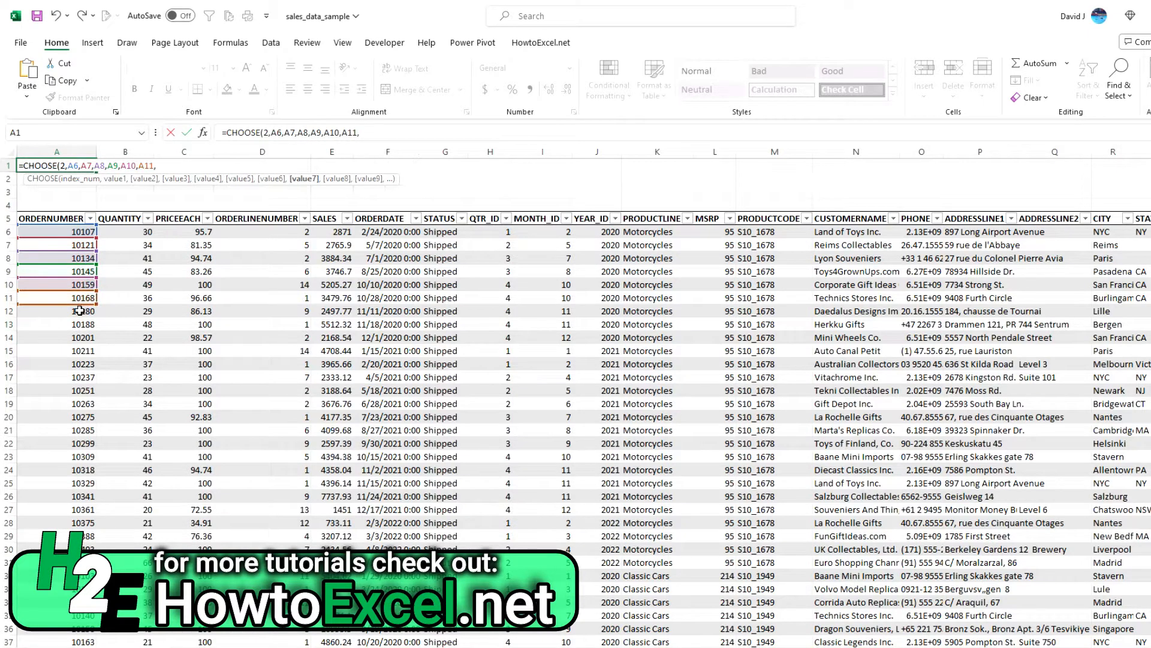
click(87, 311)
text(,)
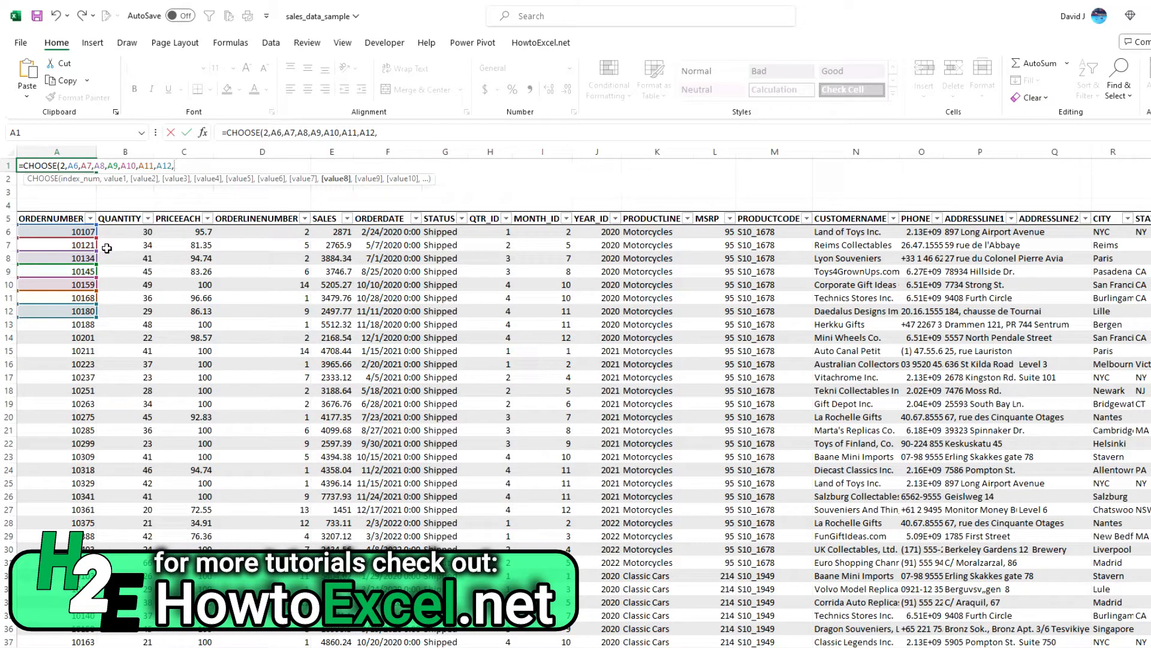
key(BackSpace)
text())
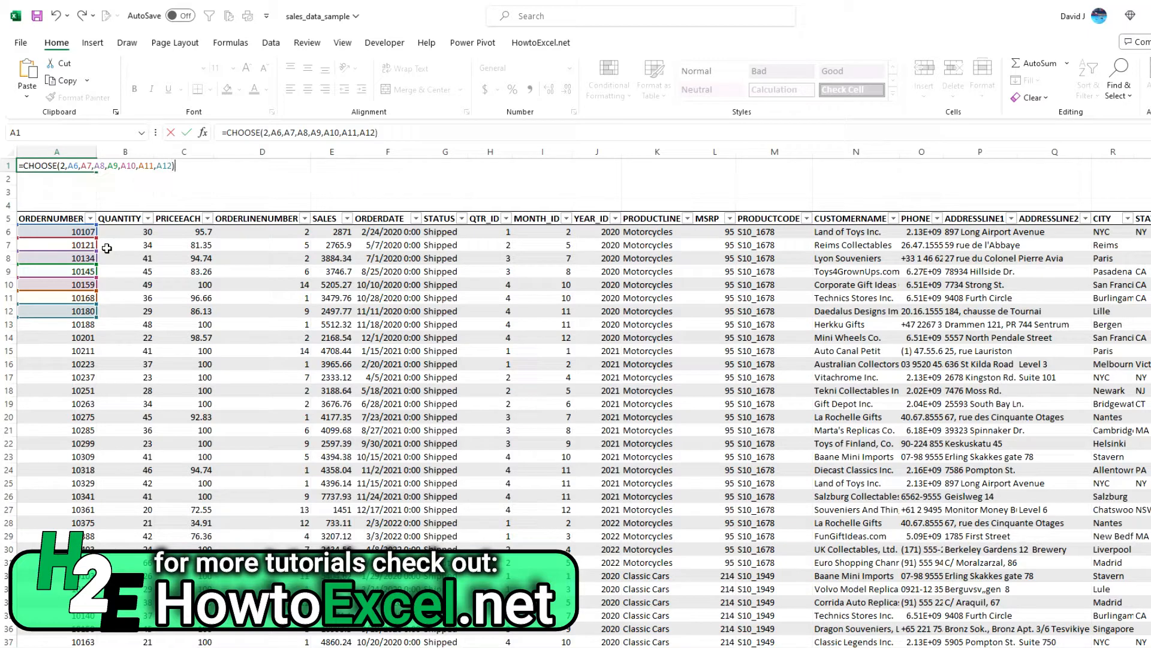
key(ctrl+Return)
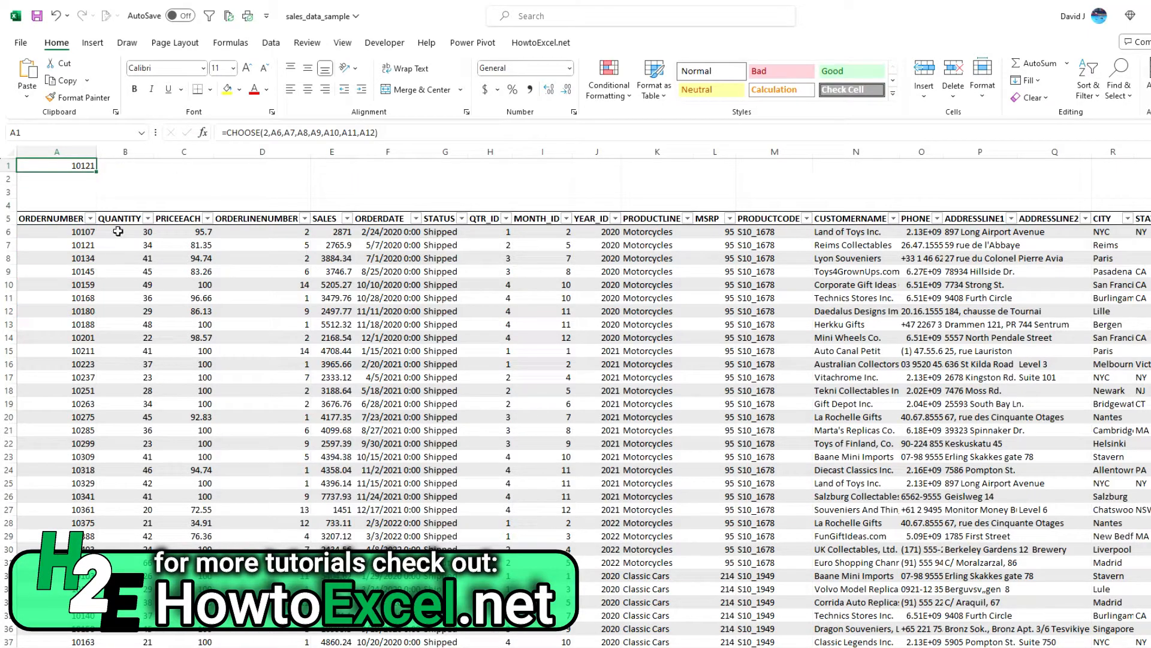
click(363, 131)
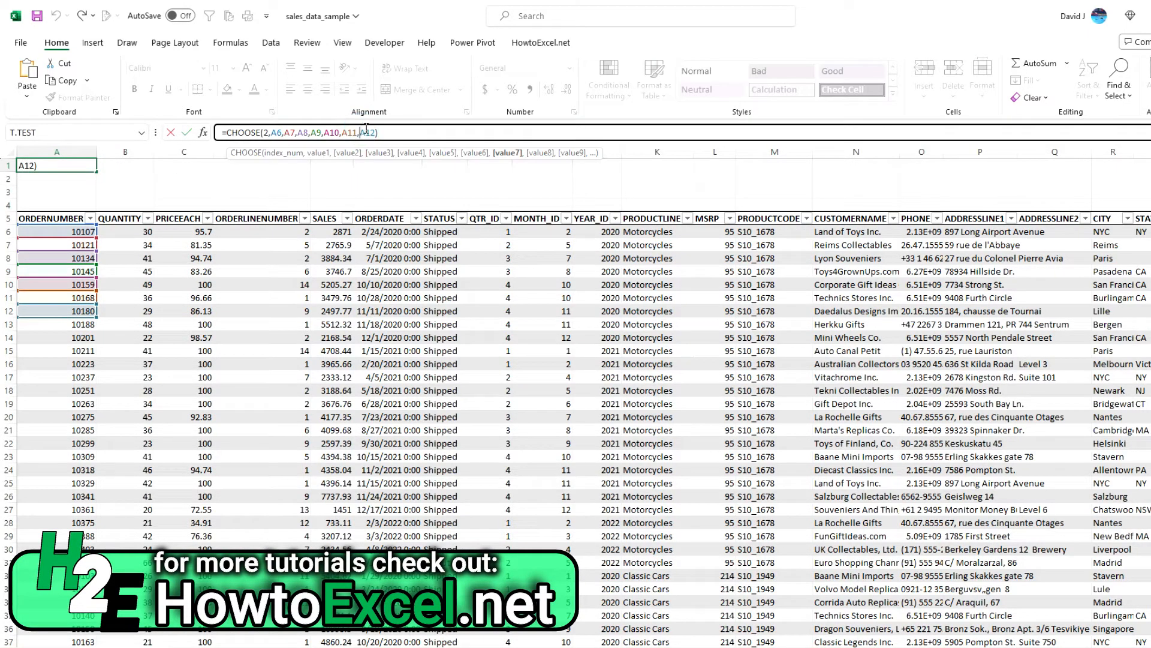
key(Escape)
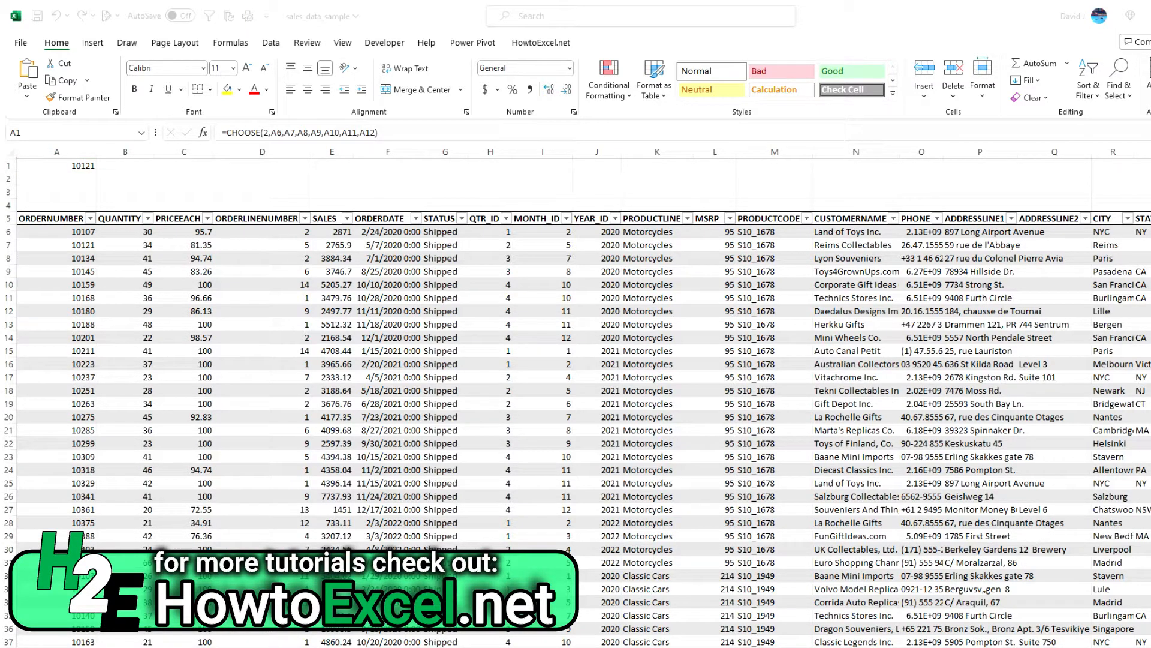
Step: Clear cell A1 and enter =CHOOSEROWS(tblData,2) to return the table's second row
click(77, 169)
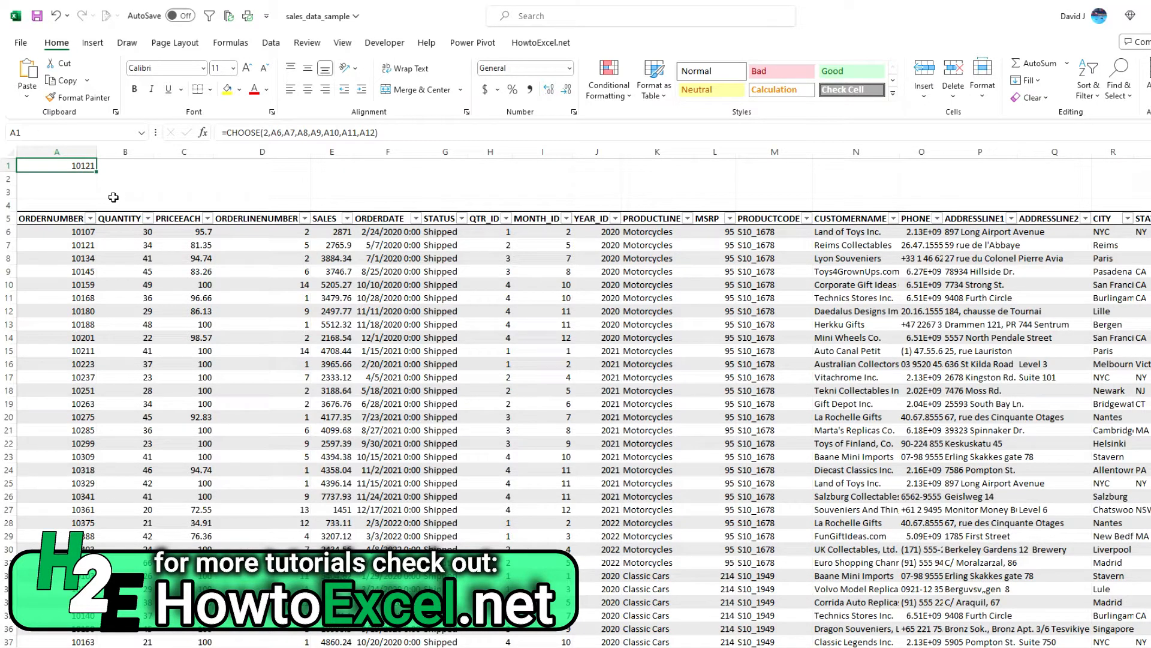
key(Delete)
text(=)
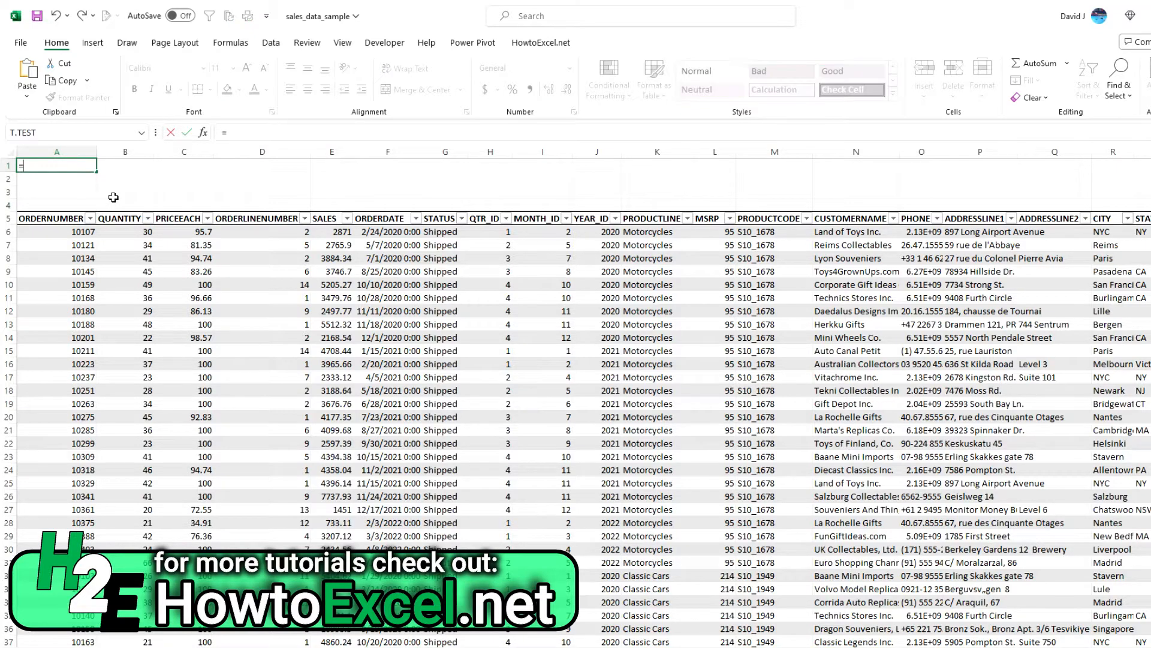
text(chooserow)
key(Tab)
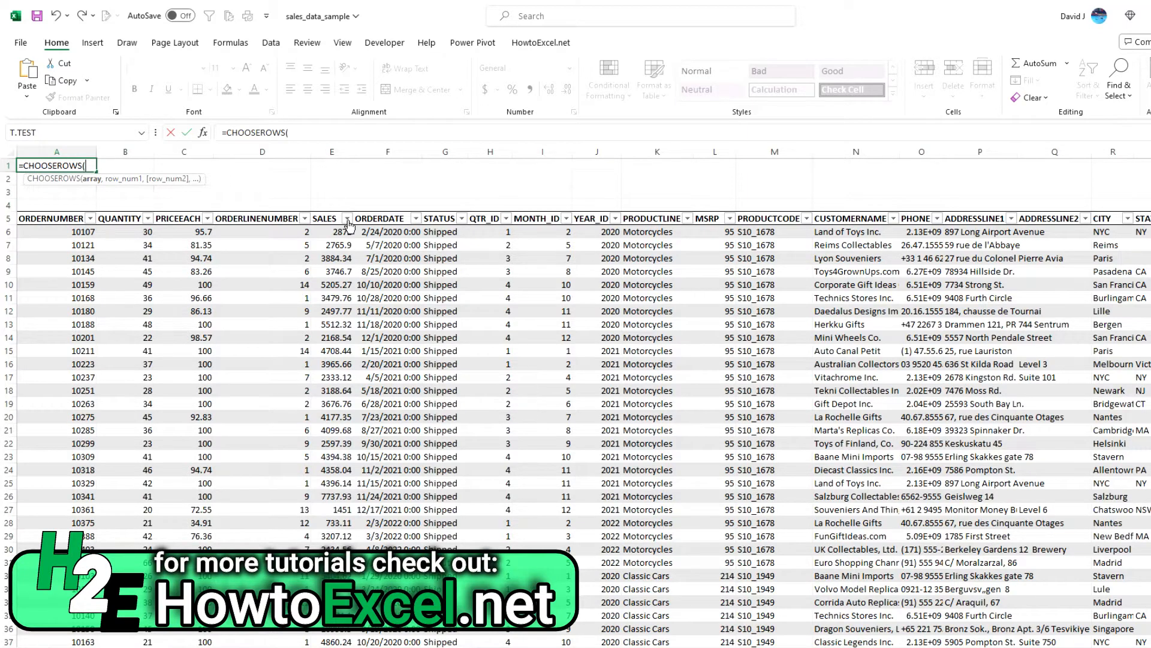
text(tblData)
key(Tab)
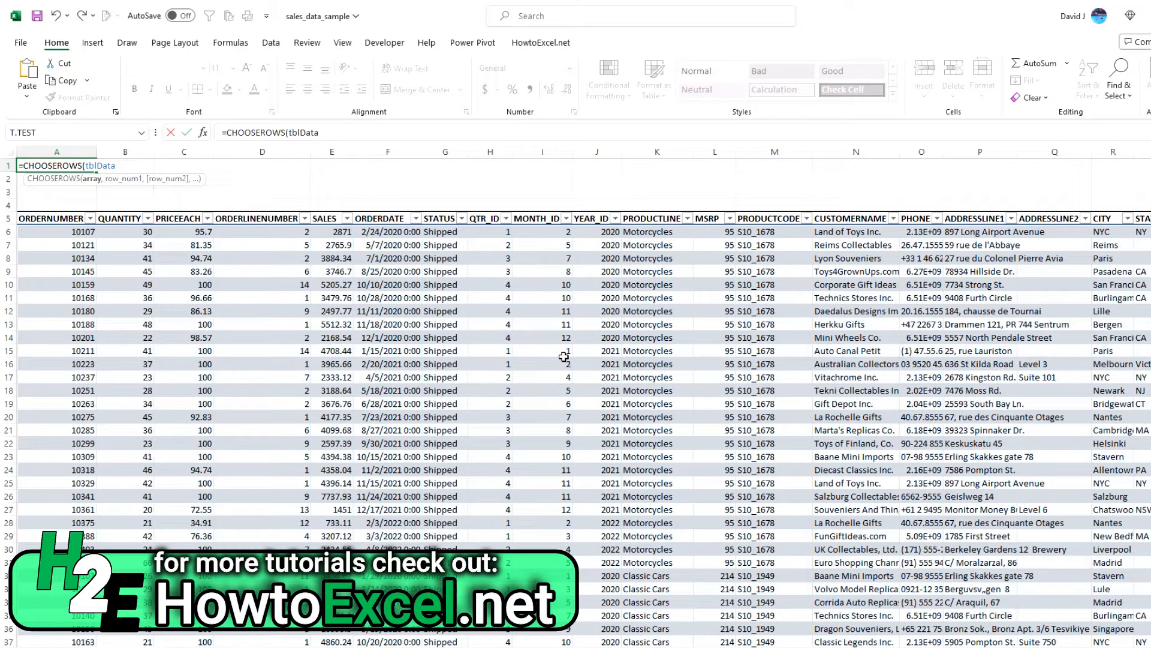
text(,)
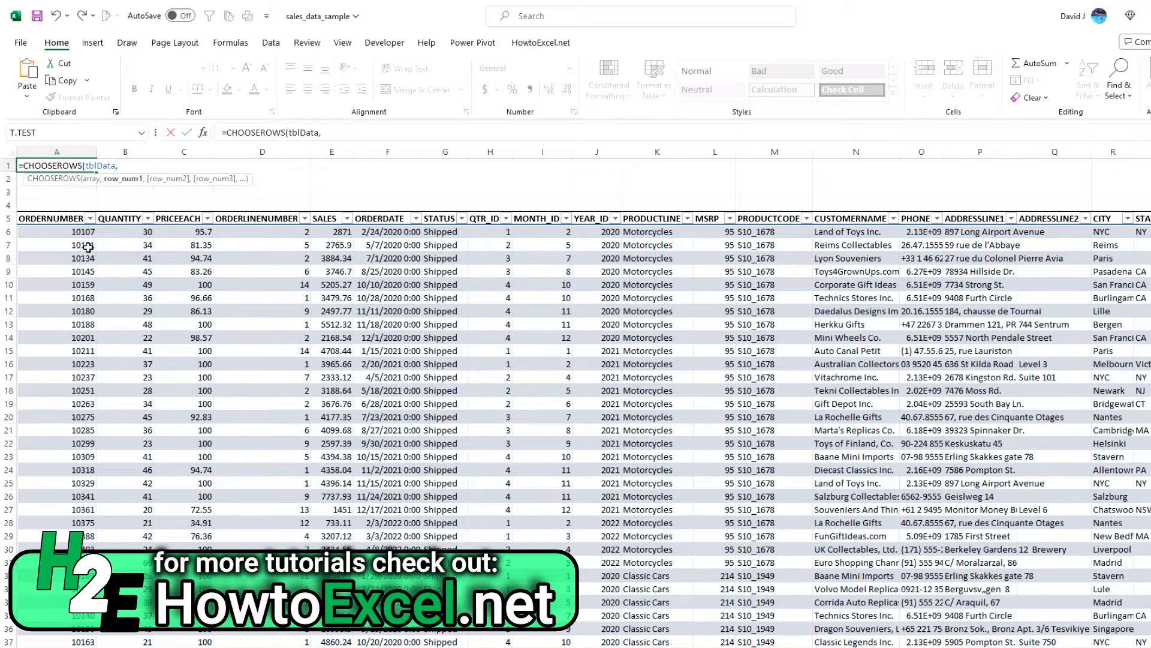
text(2))
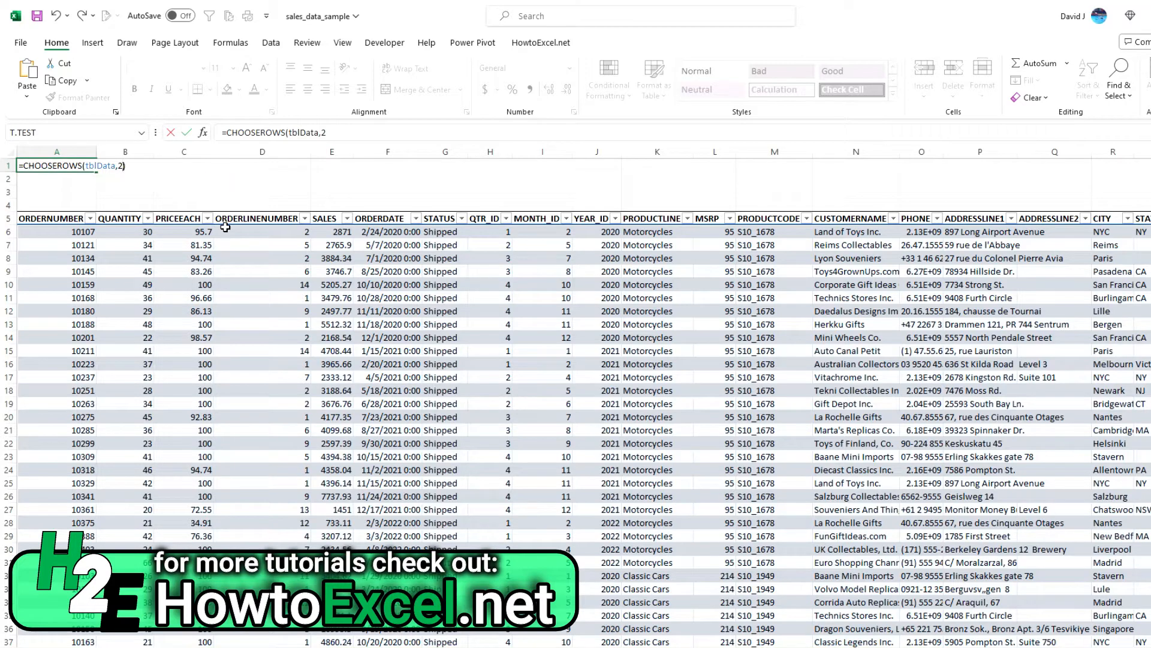
key(ctrl+Return)
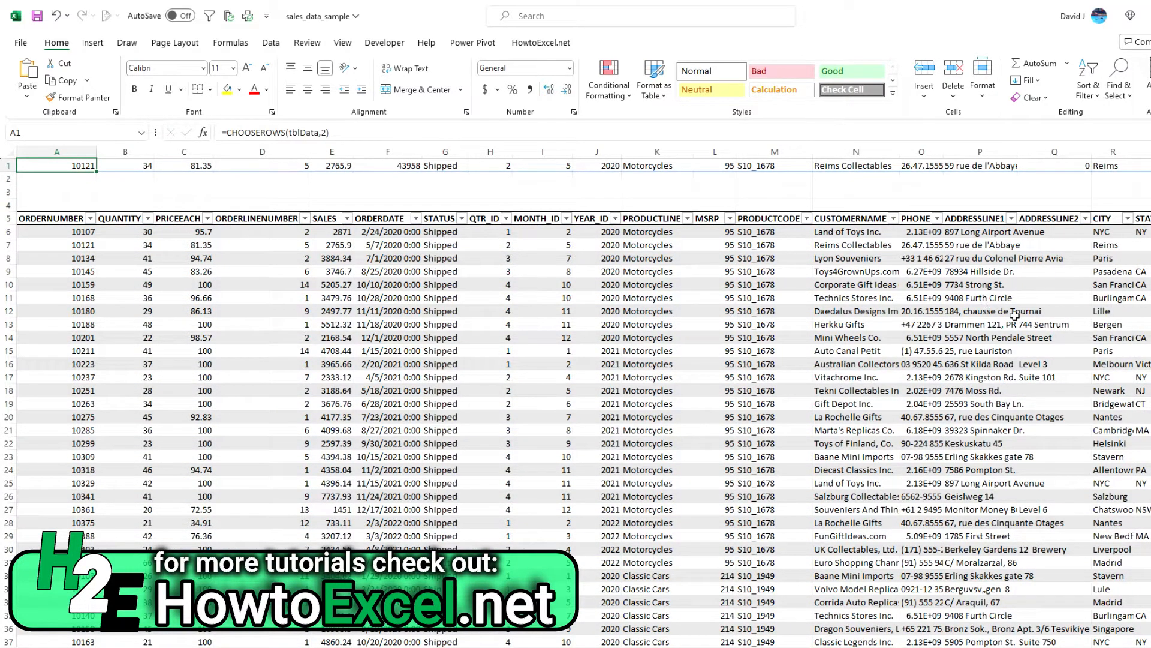
Step: Add row 3 to the CHOOSEROWS formula in A1 so that it reads =CHOOSEROWS(tblData,2,3)
mouse_move(893, 646)
mouse_down()
mouse_move(947, 646)
mouse_move(888, 644)
mouse_up()
click(328, 132)
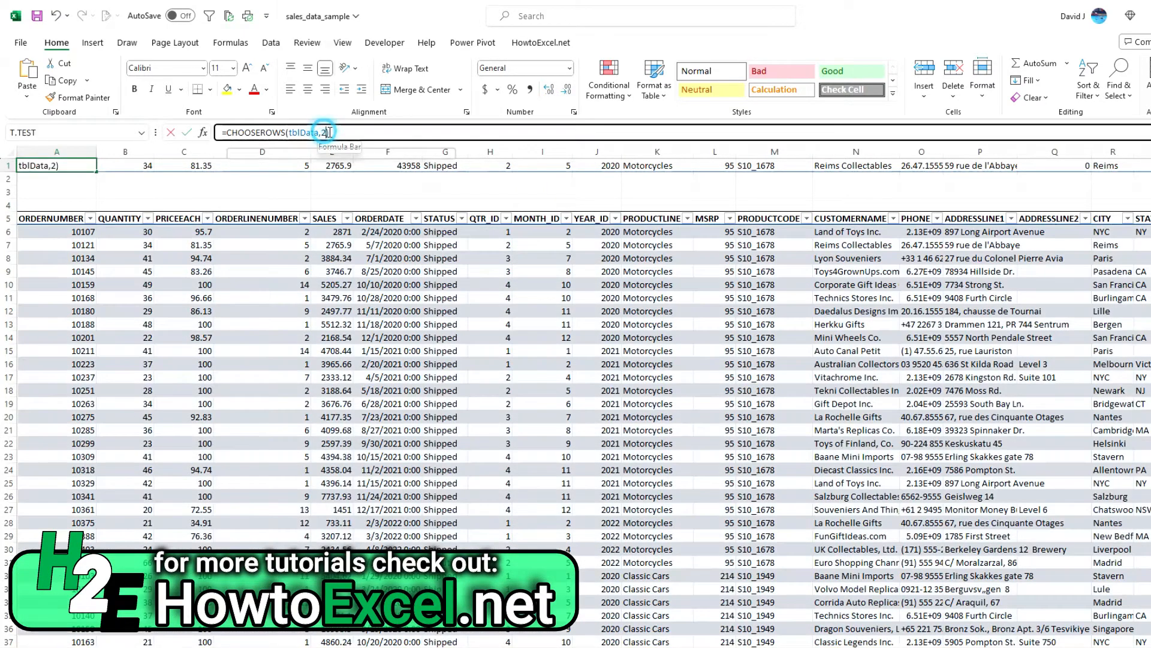
text(,3)
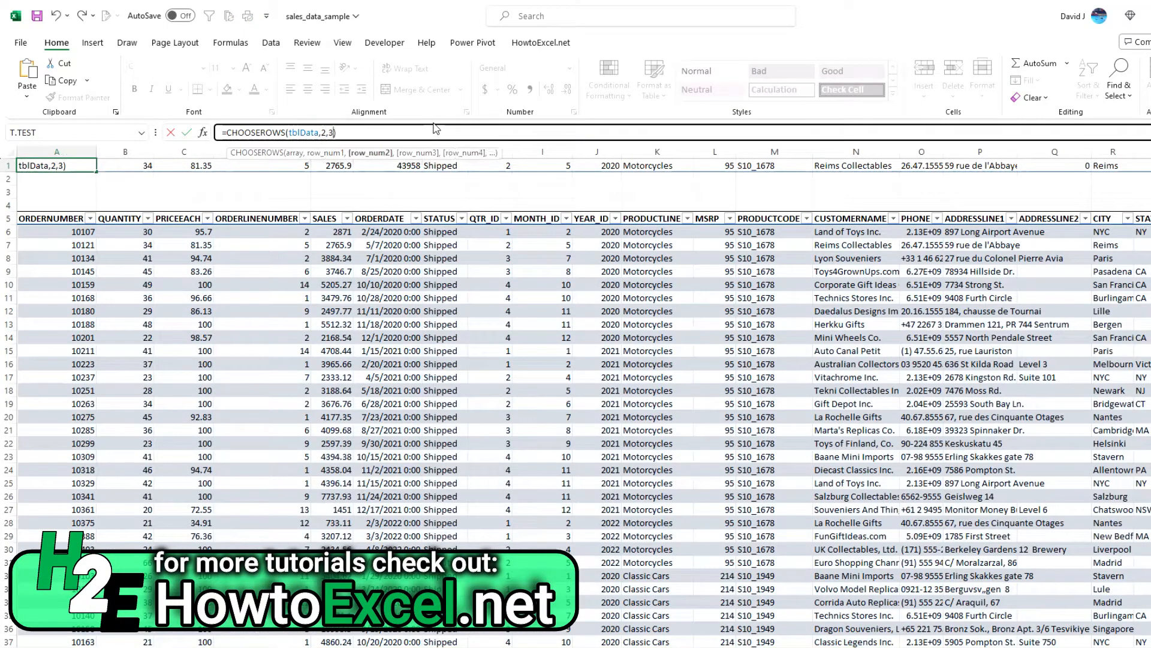
key(Return)
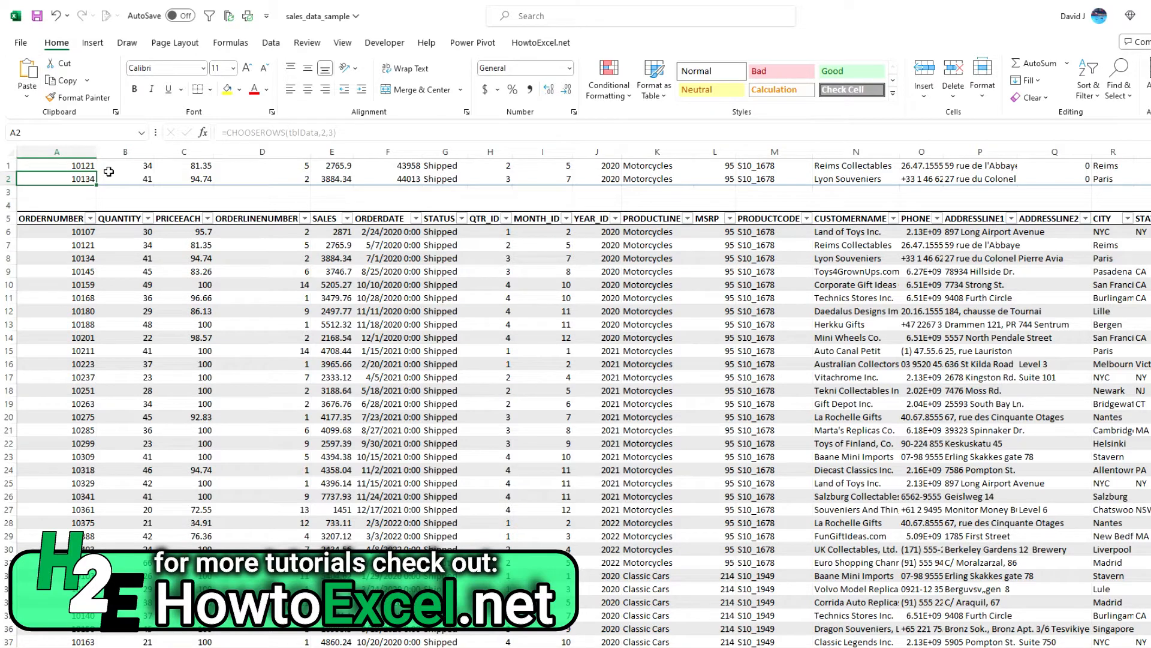
key(Up)
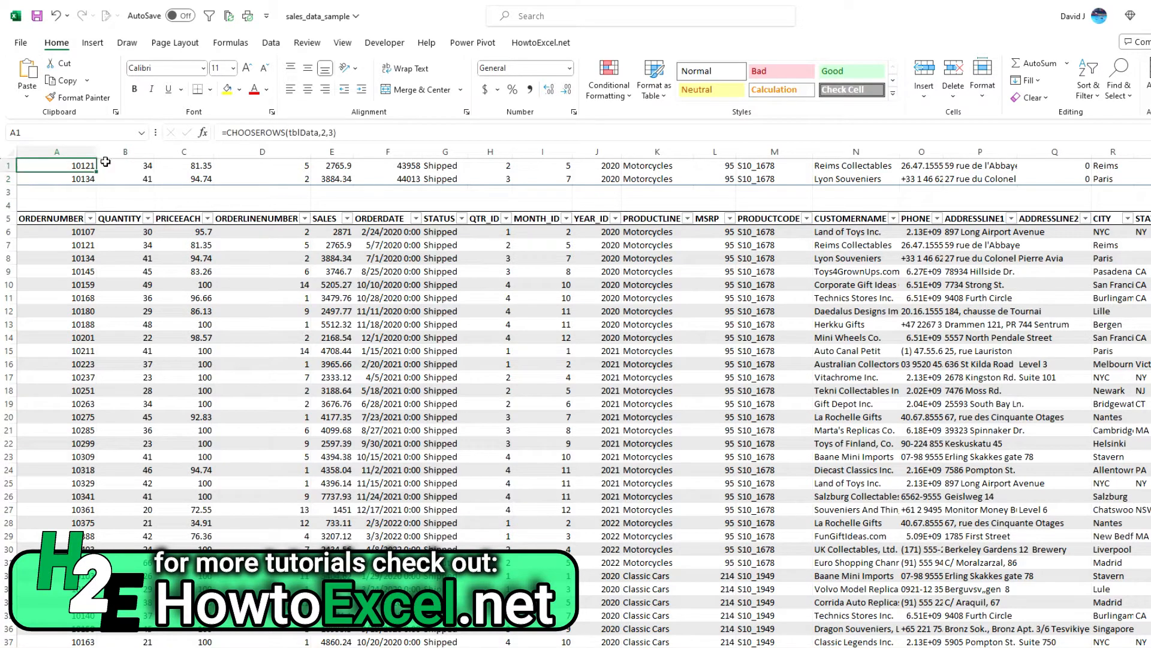
Step: Replace the row numbers in A1's CHOOSEROWS formula with a MATCH of the order number shown in A7 against A6:A31, using match type 0
click(337, 133)
key(BackSpace)
key(BackSpace)
key(BackSpace)
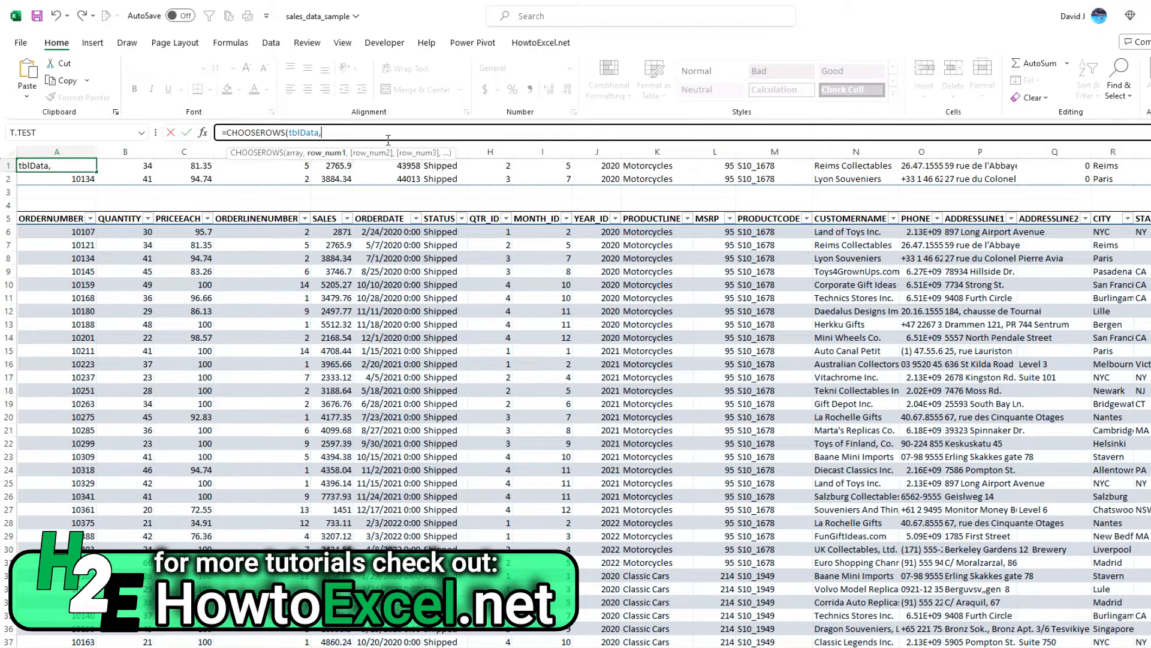
text(match()
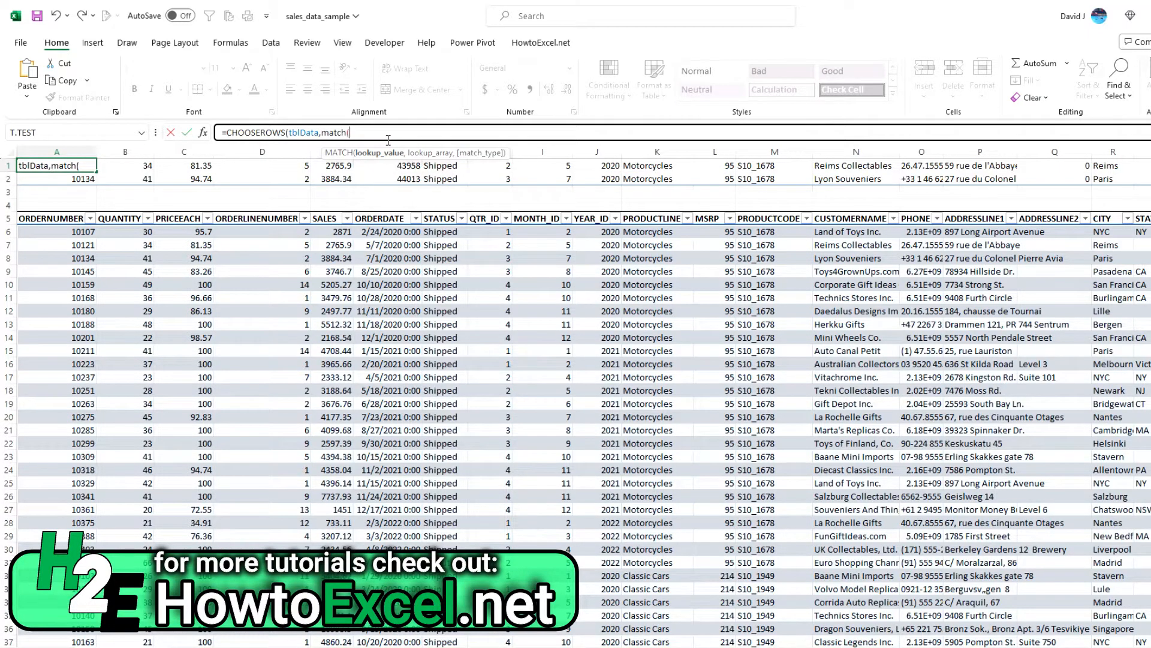
text(10121,)
drag(87, 231, 87, 562)
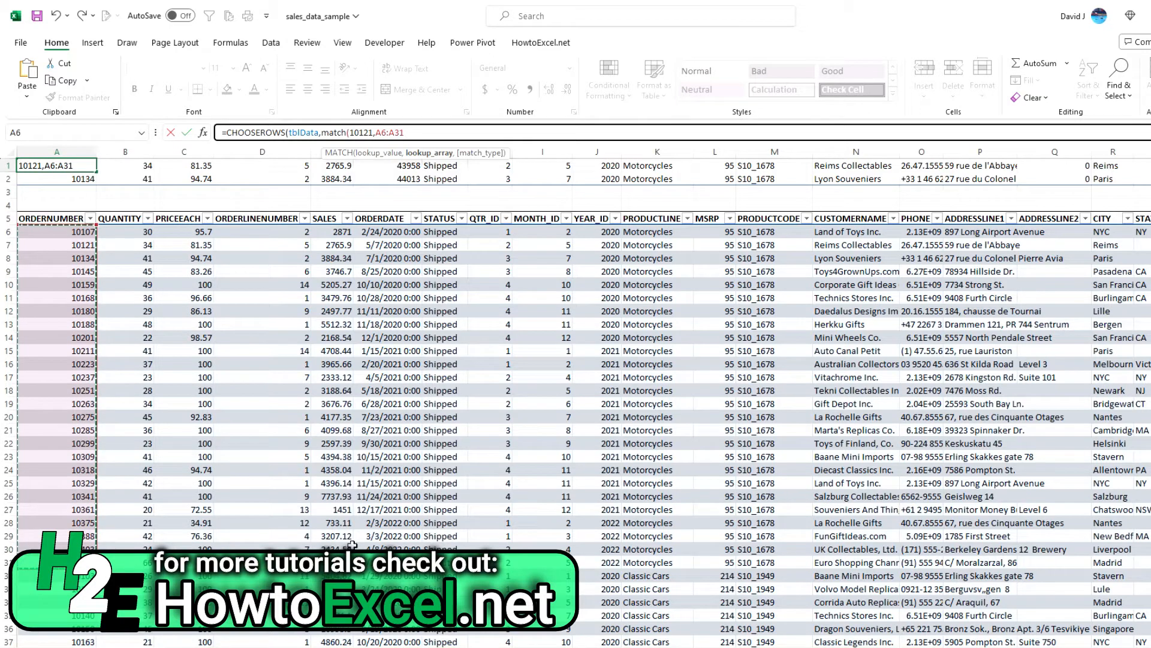
text(,0))
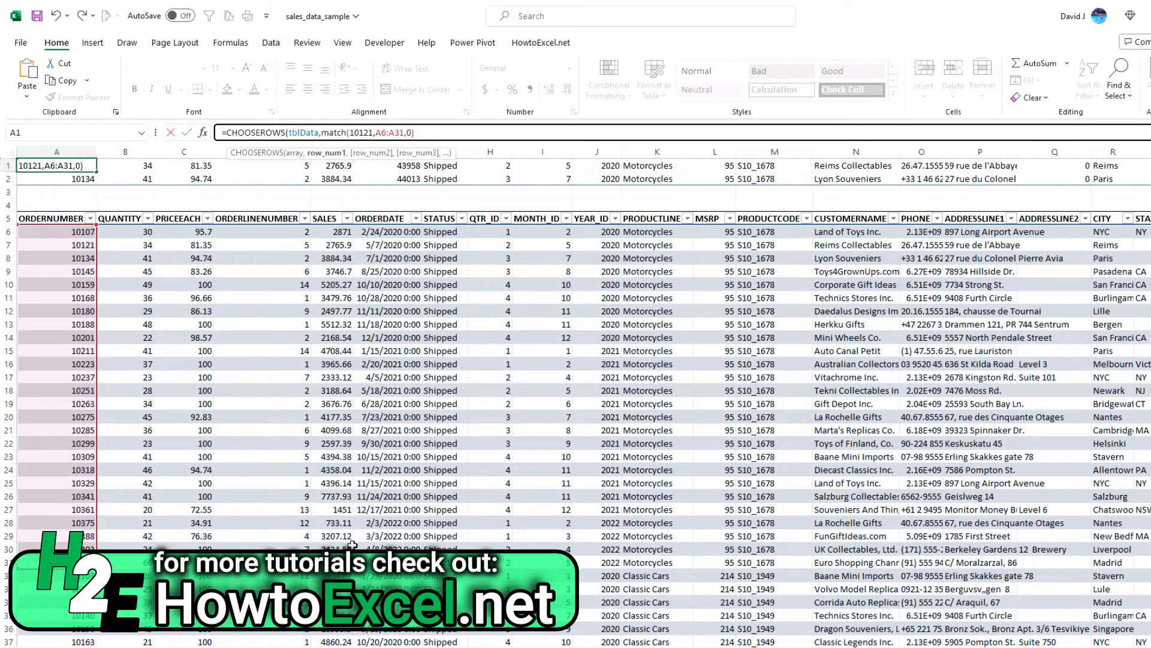
text())
key(ctrl+Return)
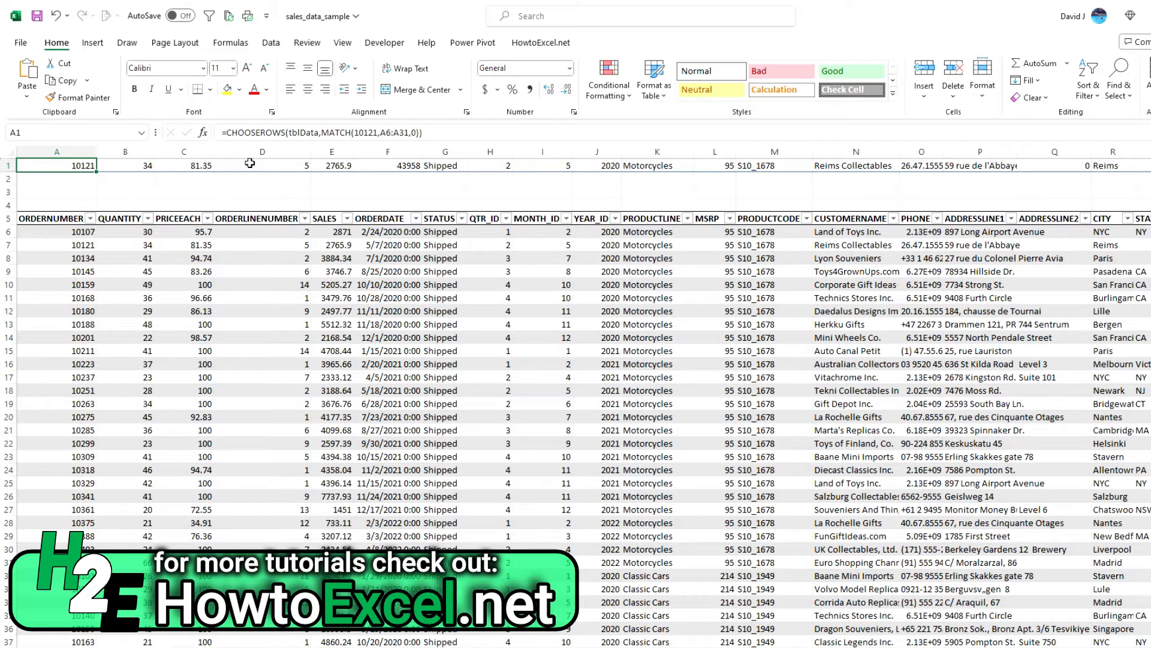
click(280, 132)
scroll(1120, 232, right, 5)
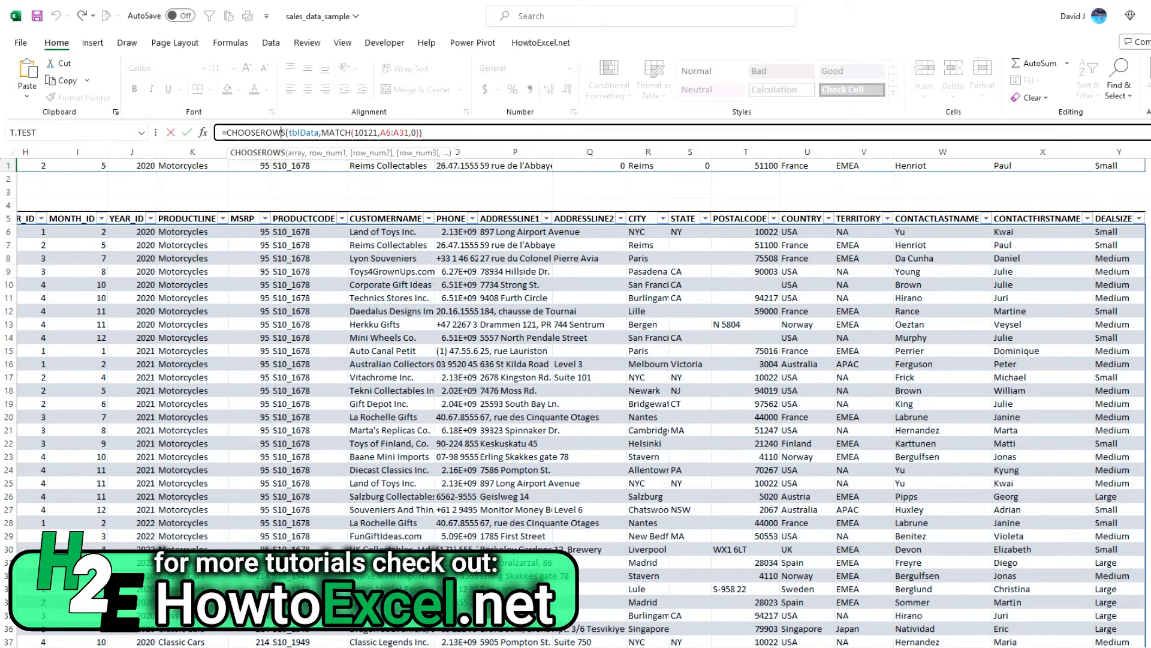
scroll(1061, 631, left, 5)
key(Escape)
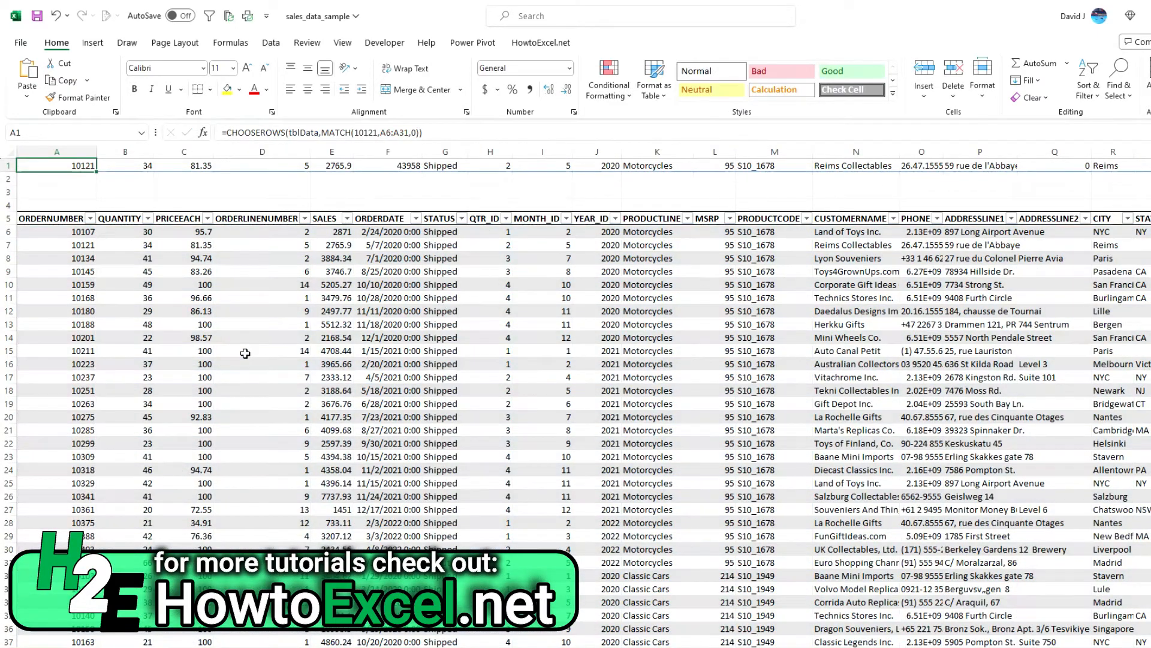
Step: Overwrite cell A1 with =CHOOSEROWS(6:32,2), using whole worksheet rows 6 to 32 as the array
text(=chooserow)
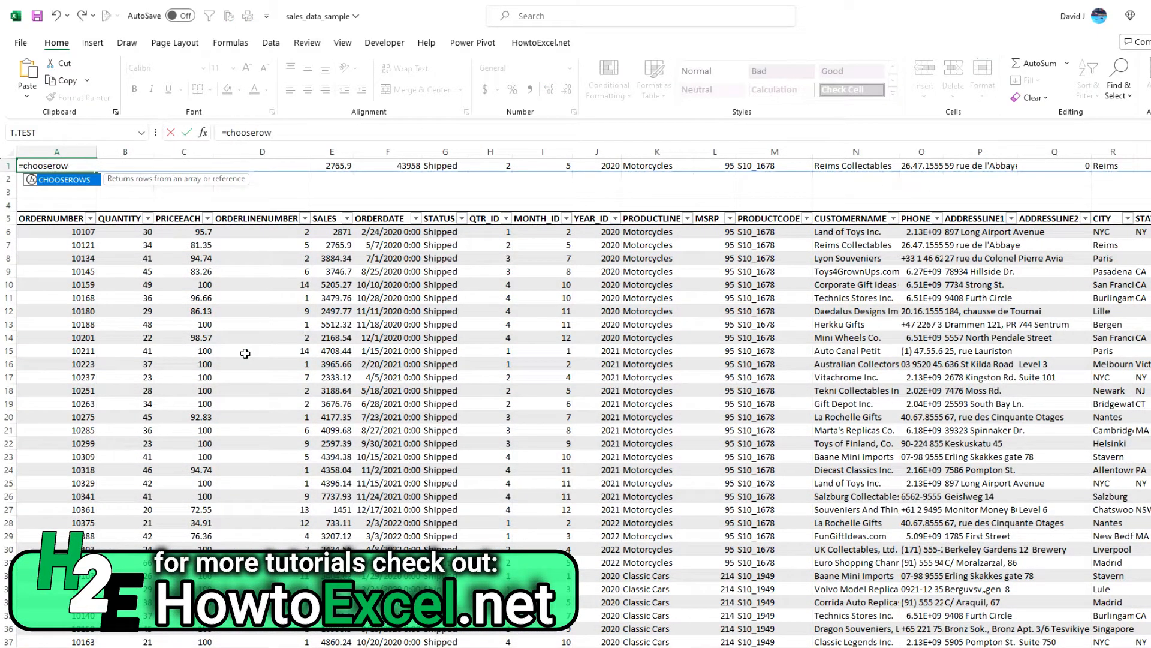
key(Tab)
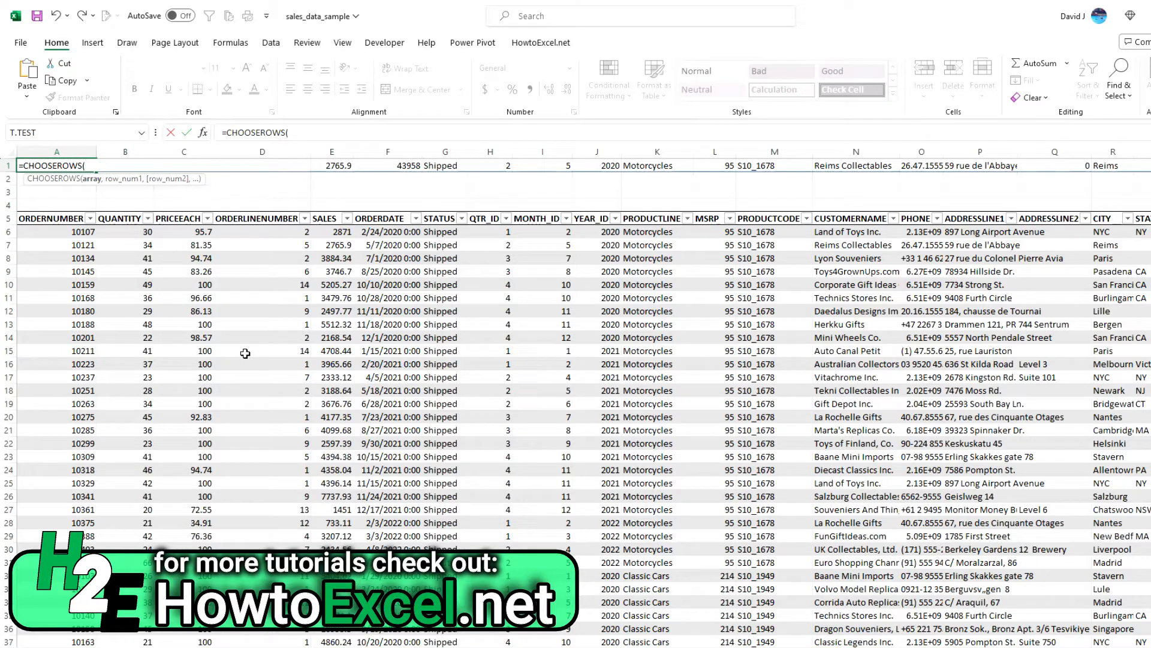
drag(6, 232, 6, 575)
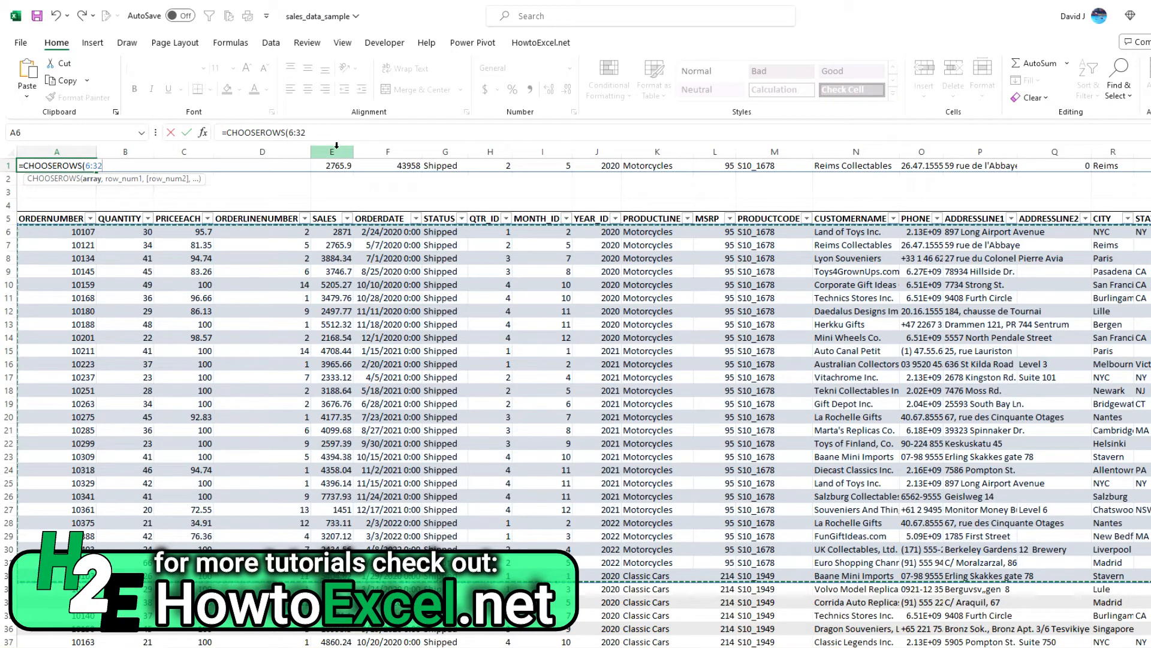
text(,)
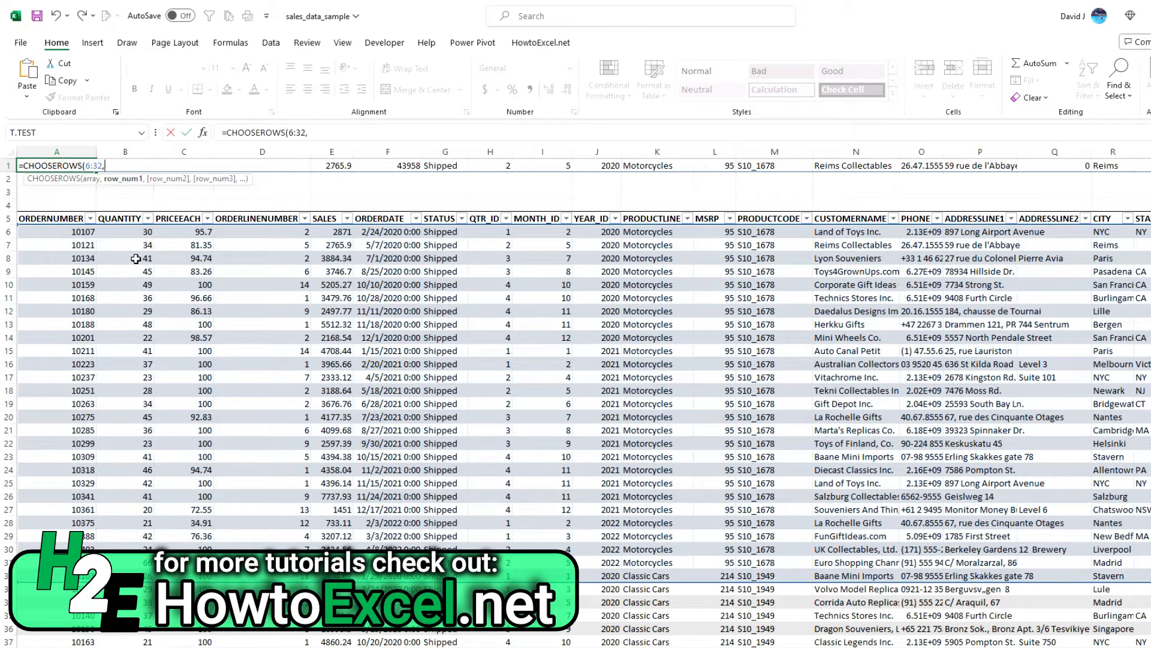
text(2)
key(Return)
key(Up)
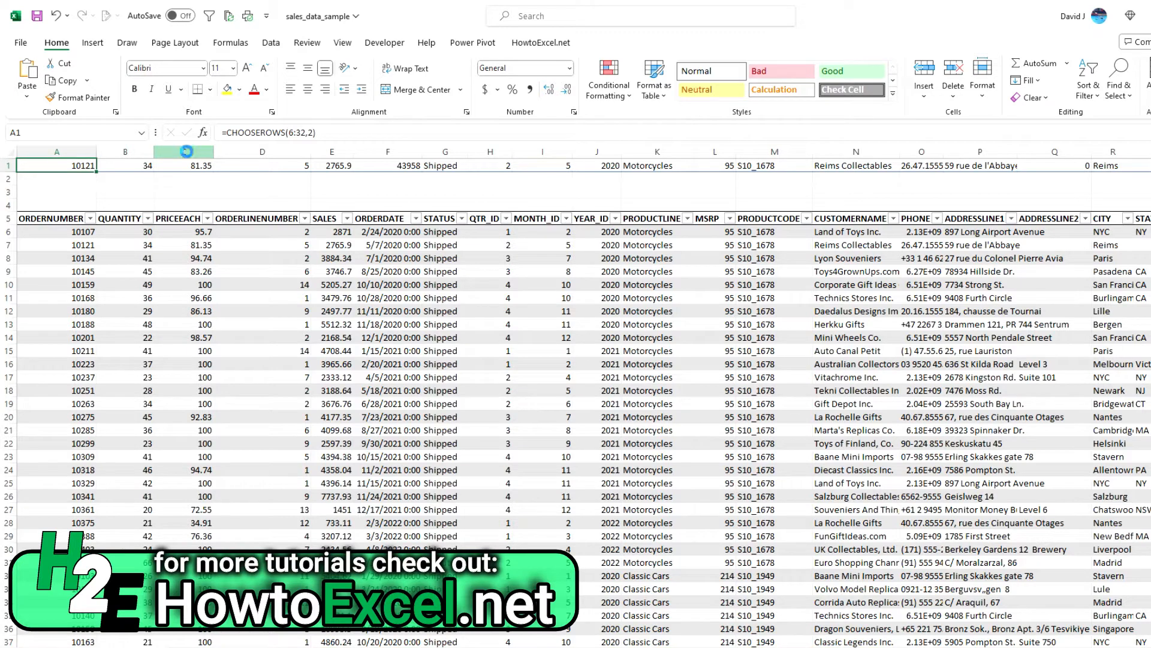
Step: Copy the CHOOSEROWS formula from cell A1 to cell B3 and inspect the row references of the pasted formula
key(ctrl+c)
key(Down)
key(Right)
key(Down)
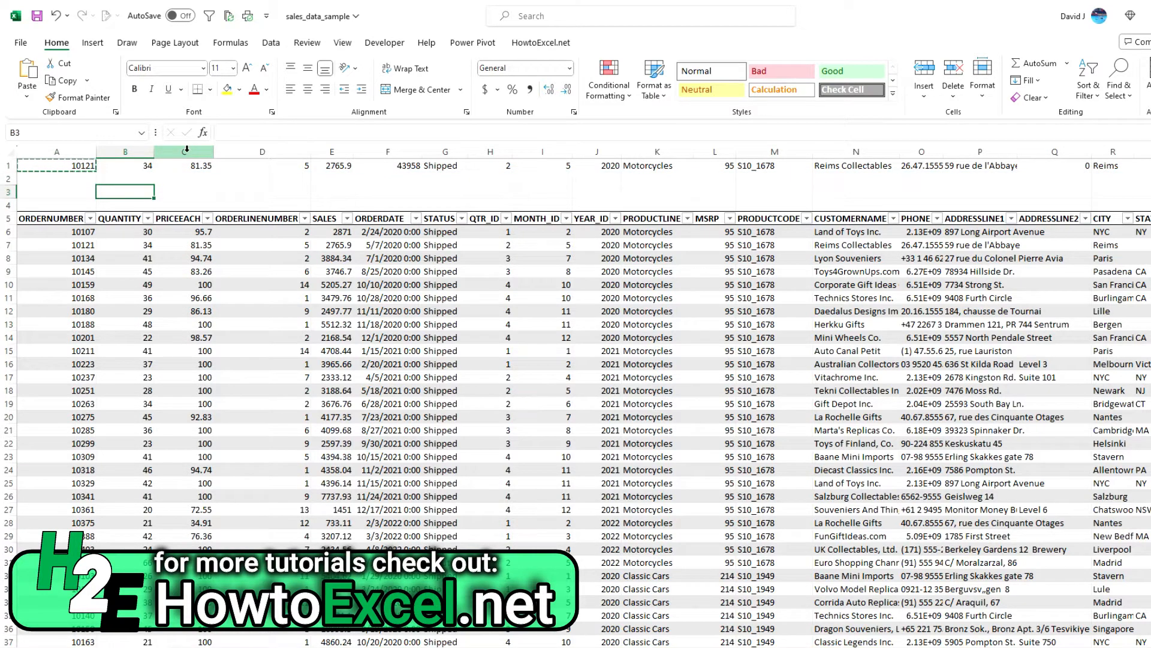
key(ctrl+v)
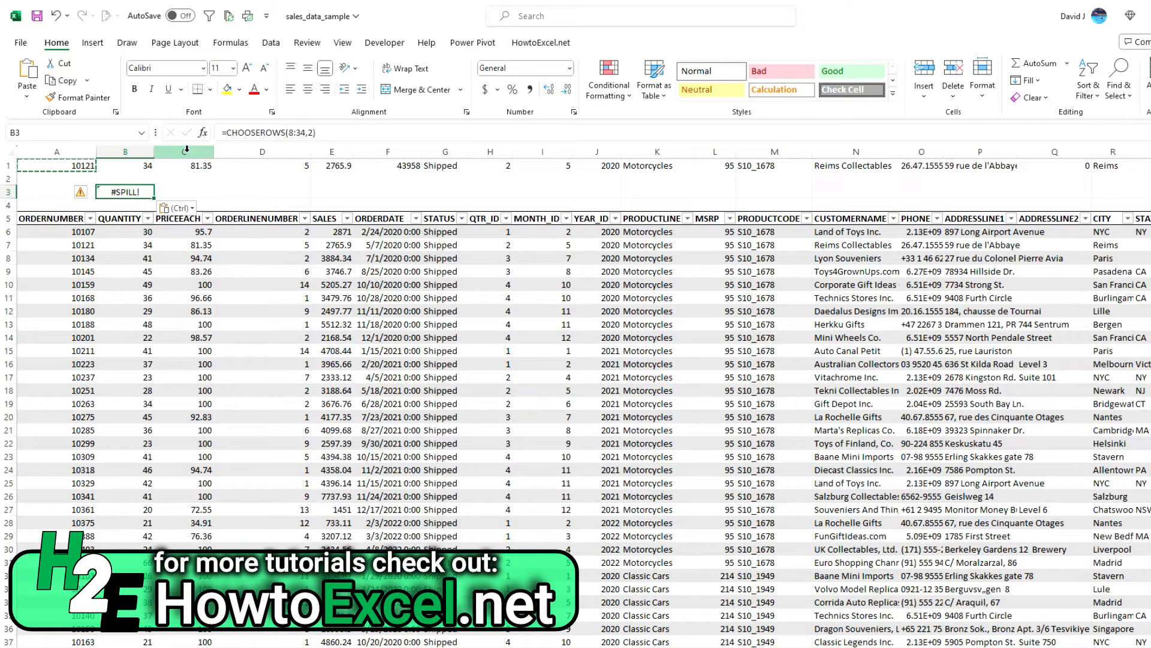
click(339, 131)
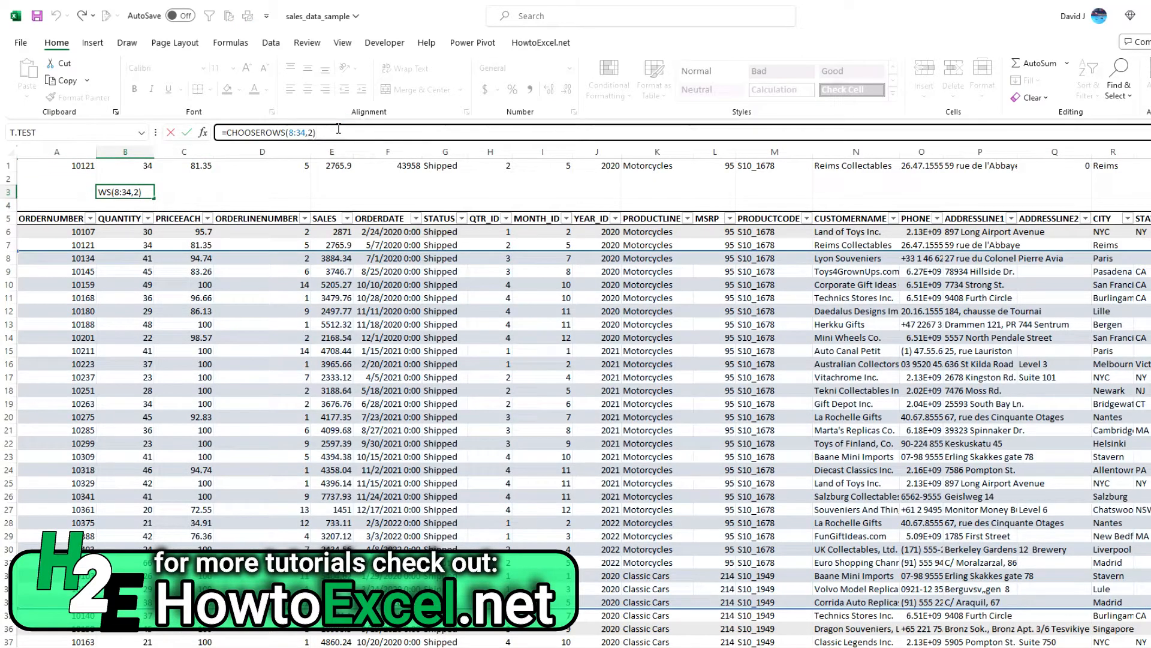
drag(223, 251, 220, 236)
key(ctrl+Return)
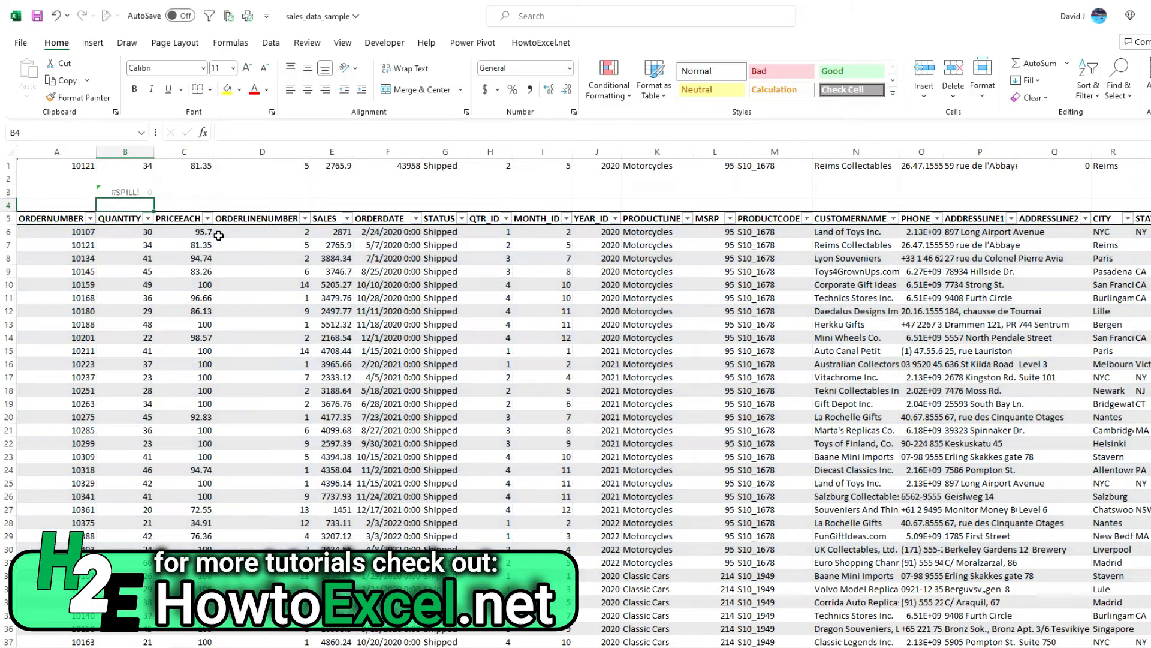
Step: Inspect the row reference in B3's CHOOSEROWS formula and move the formula to cell A3
click(305, 133)
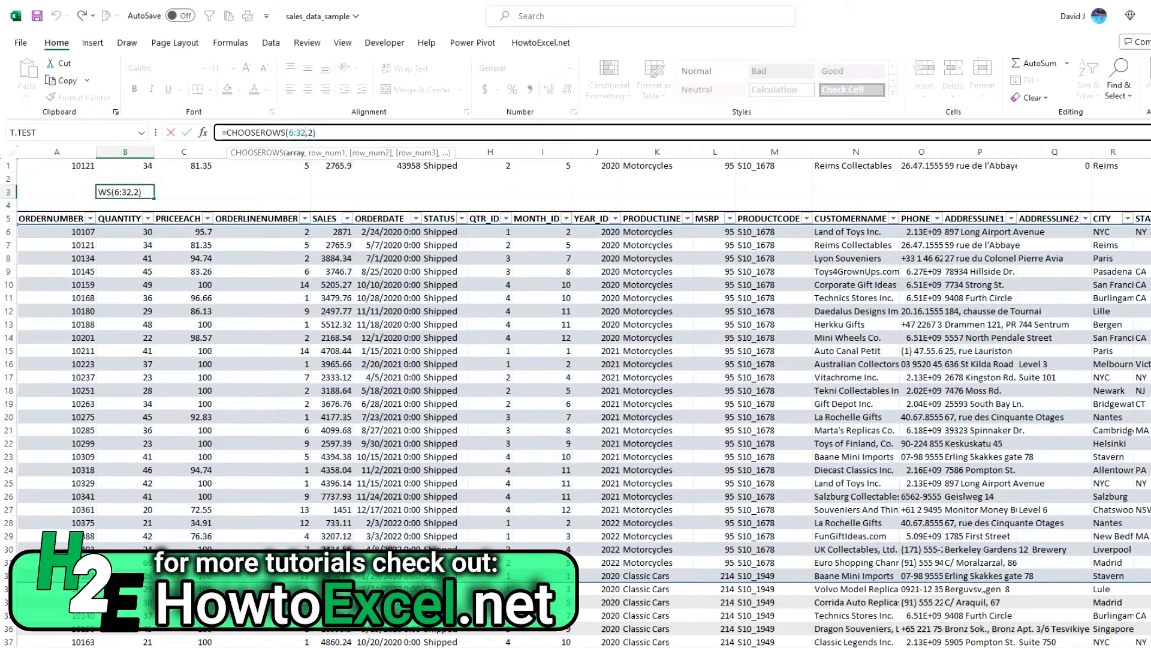
mouse_move(790, 647)
mouse_down()
mouse_move(1019, 647)
mouse_move(790, 647)
mouse_up()
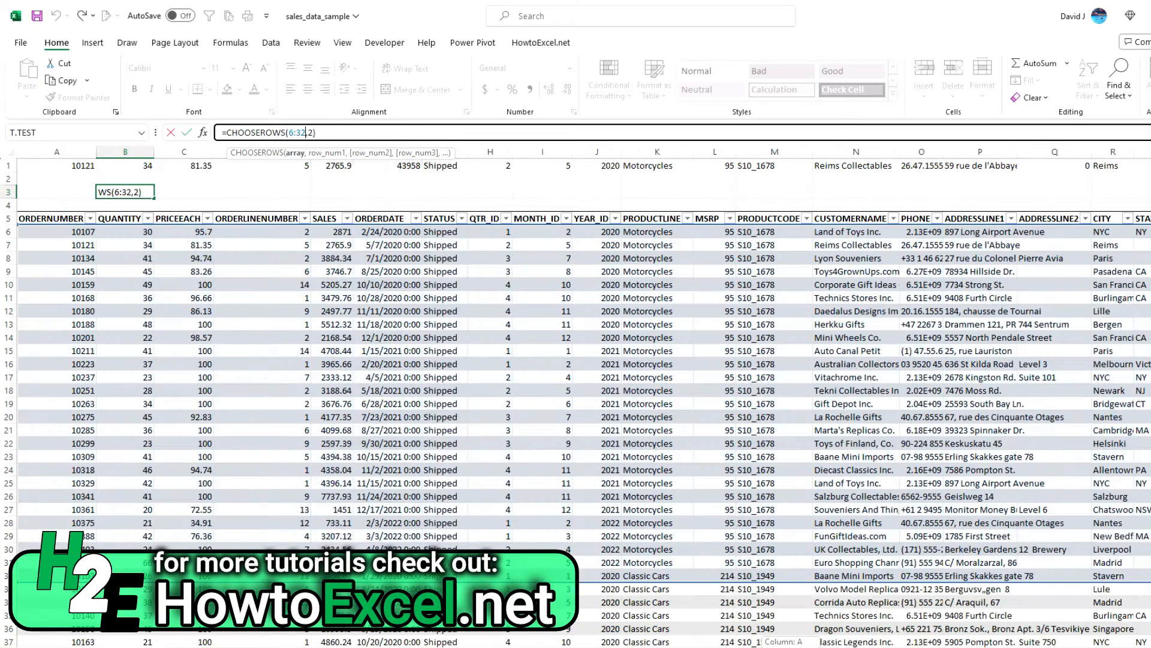
key(Escape)
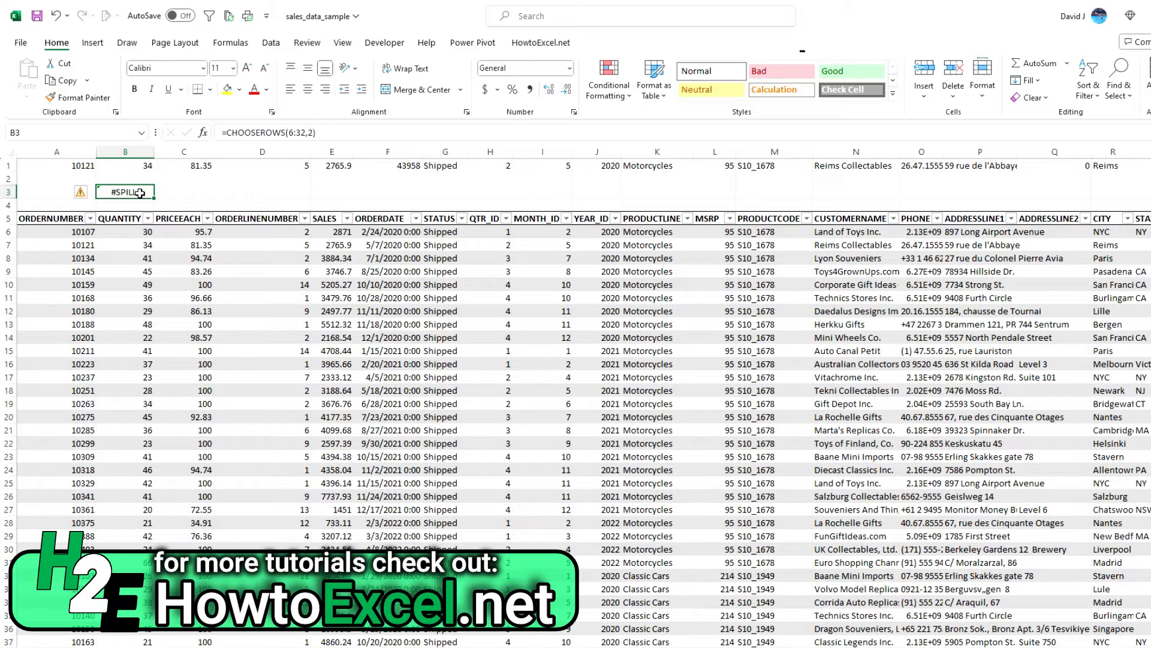
drag(139, 193, 71, 193)
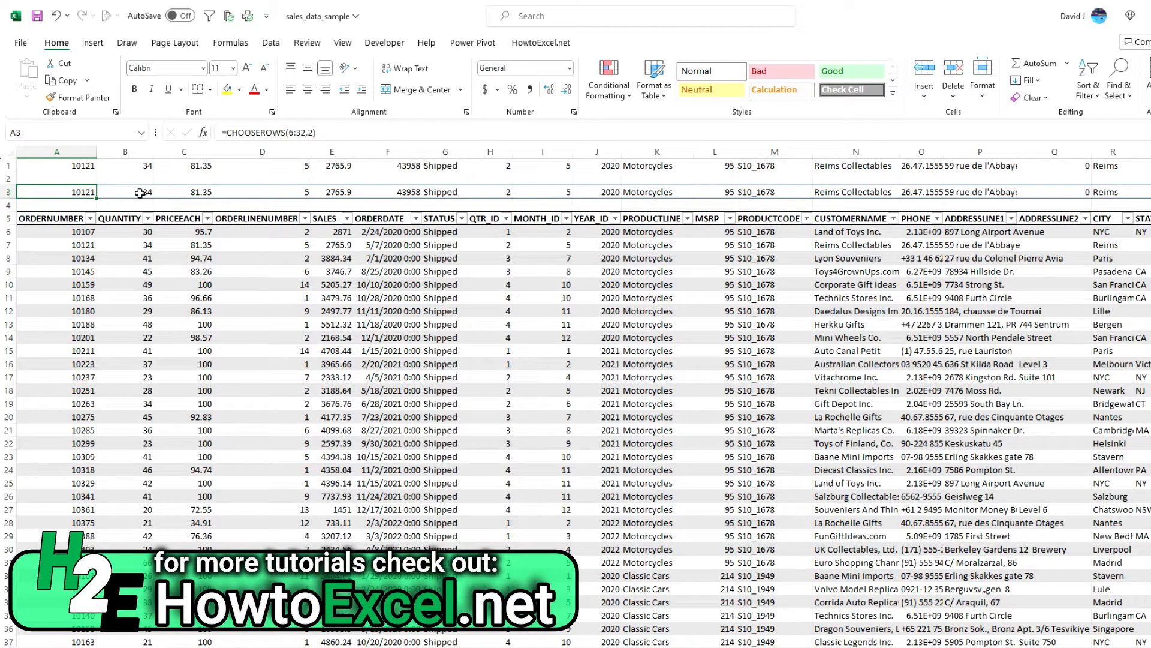
Step: Move the CHOOSEROWS formula from A3 back to B3 and inspect its error notice and row reference
key(ctrl+c)
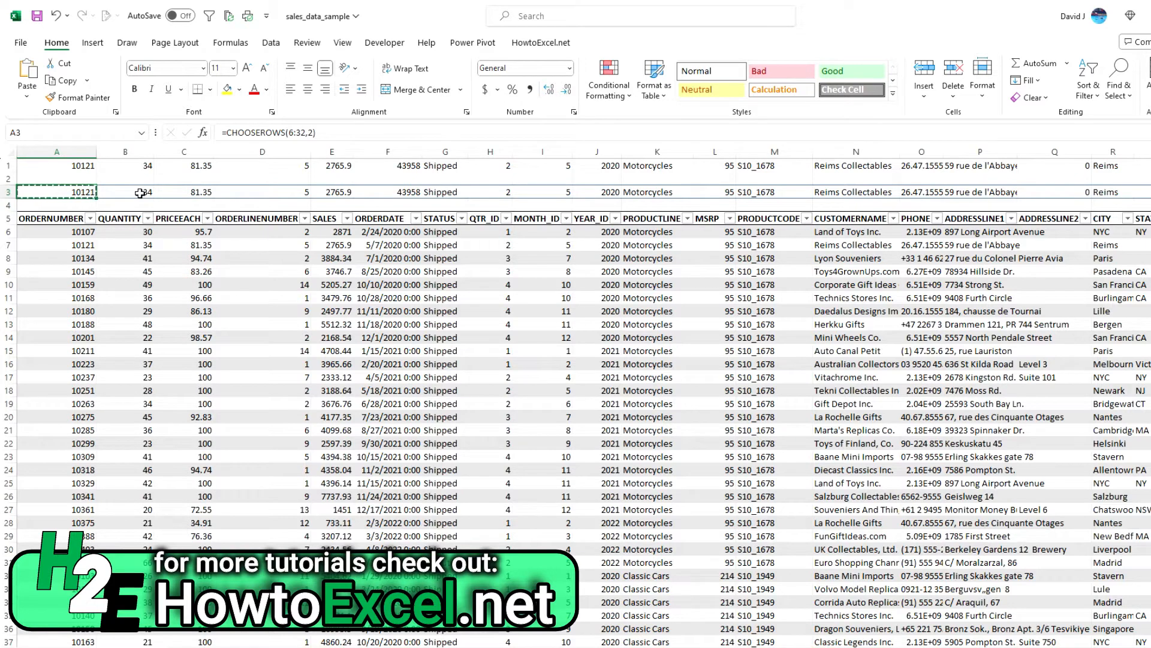
click(140, 192)
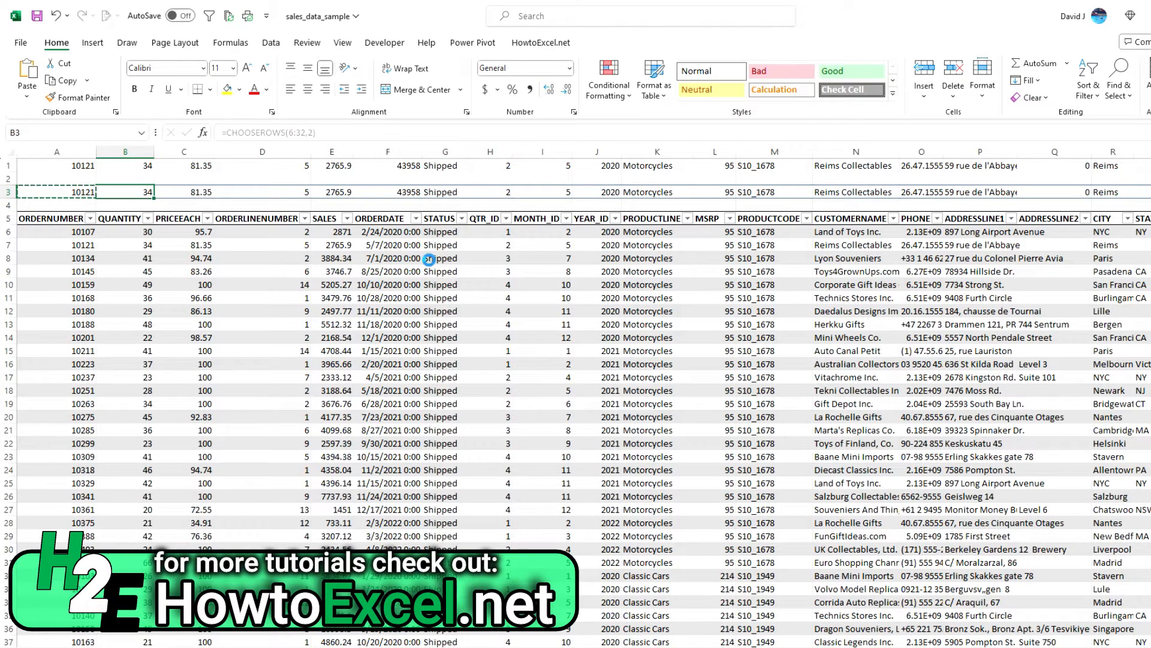
key(ctrl+v)
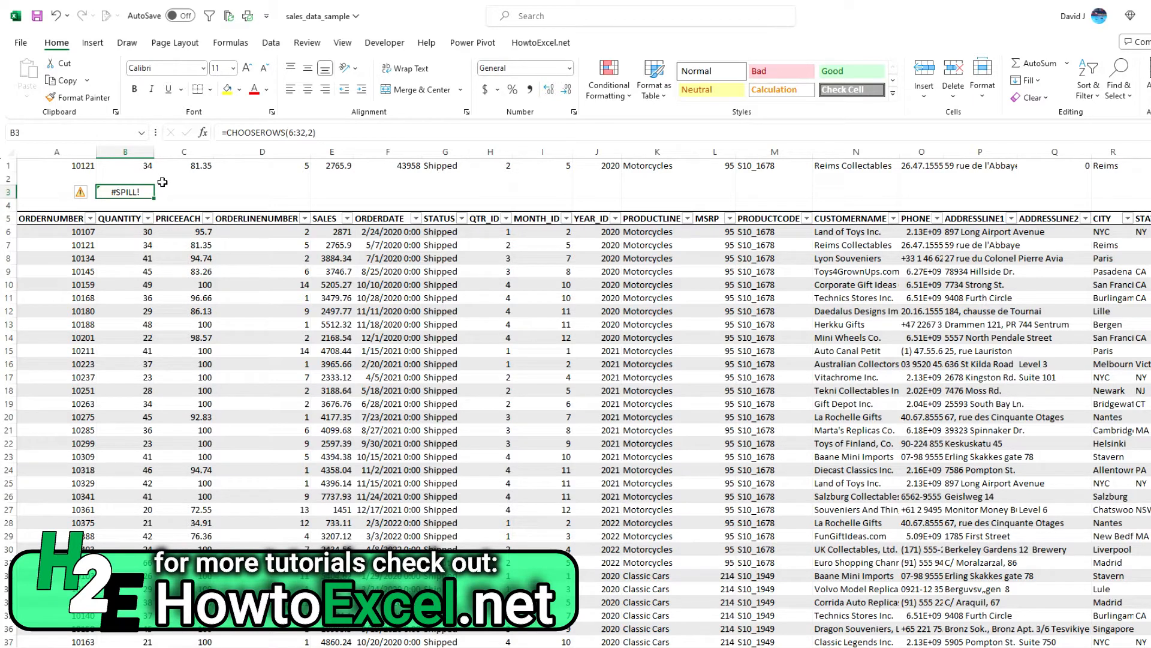
mouse_move(83, 192)
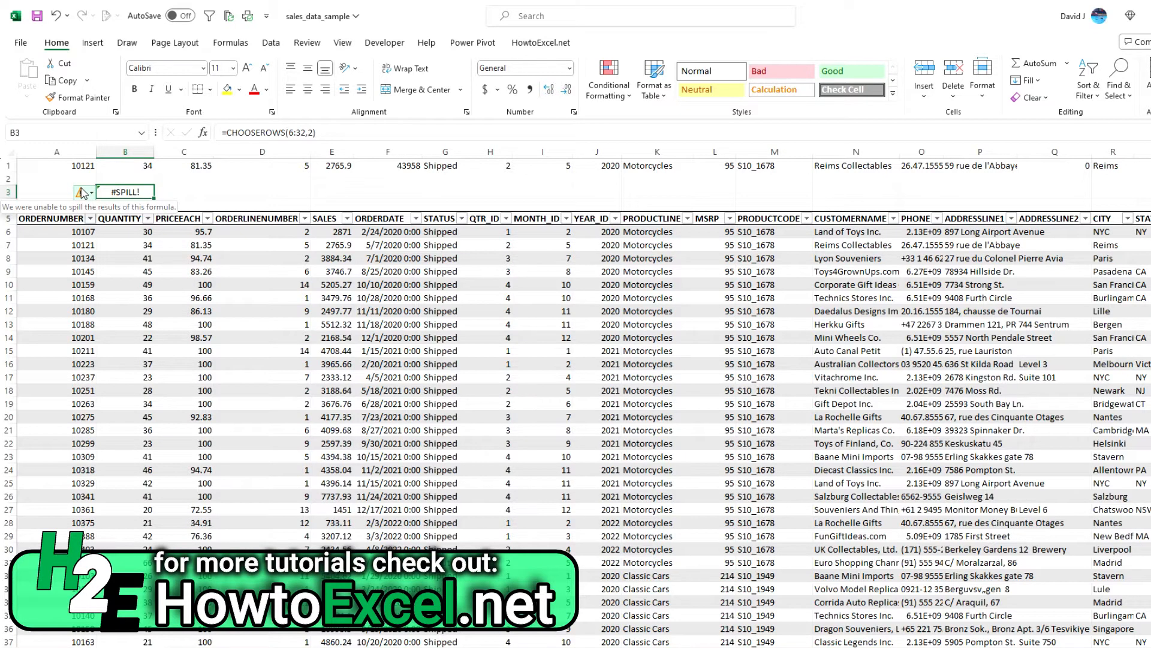
click(294, 135)
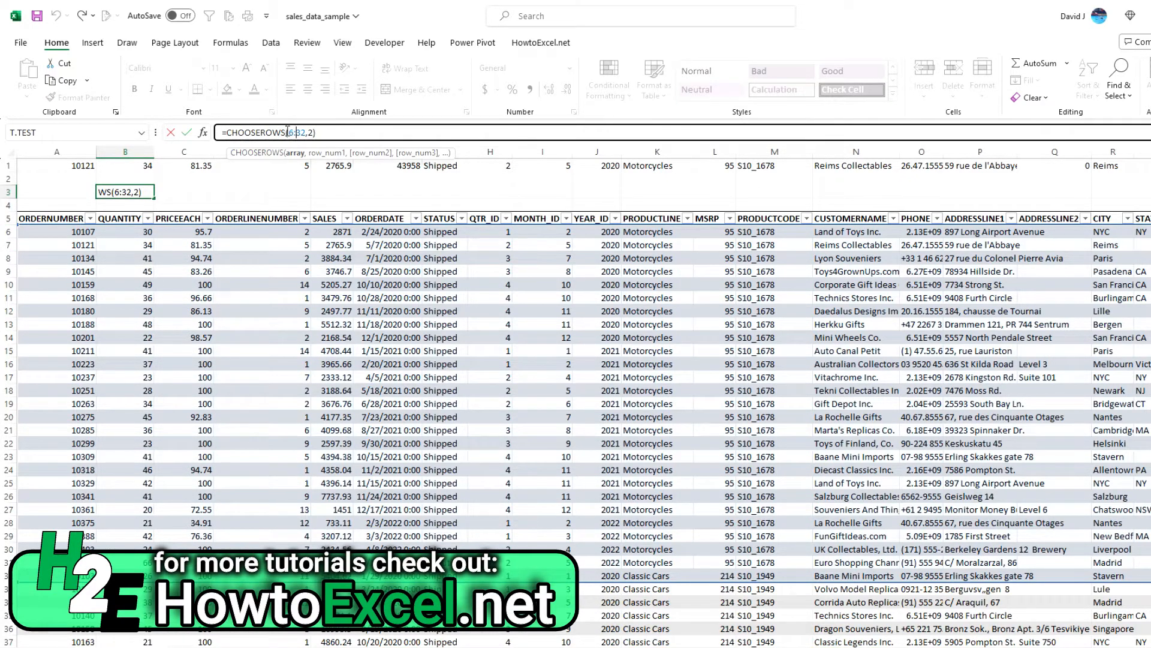
click(77, 190)
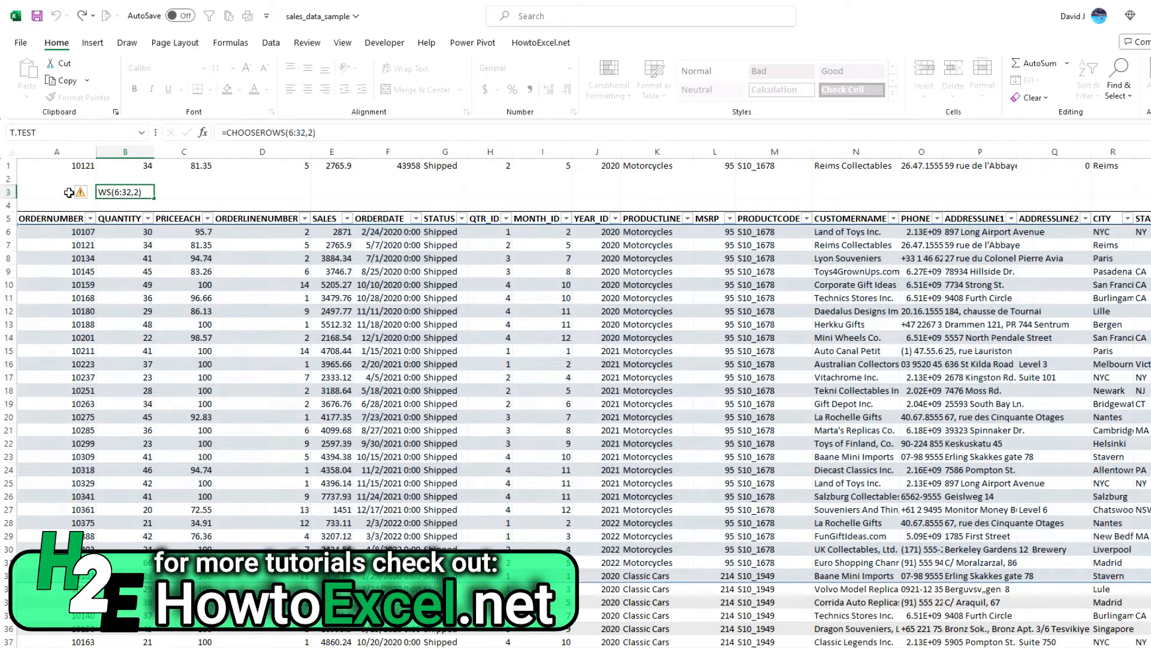
click(117, 191)
Step: Replace the whole-row array in A1's CHOOSEROWS formula with the table name so that it reads =CHOOSEROWS(tblData,2)
click(83, 164)
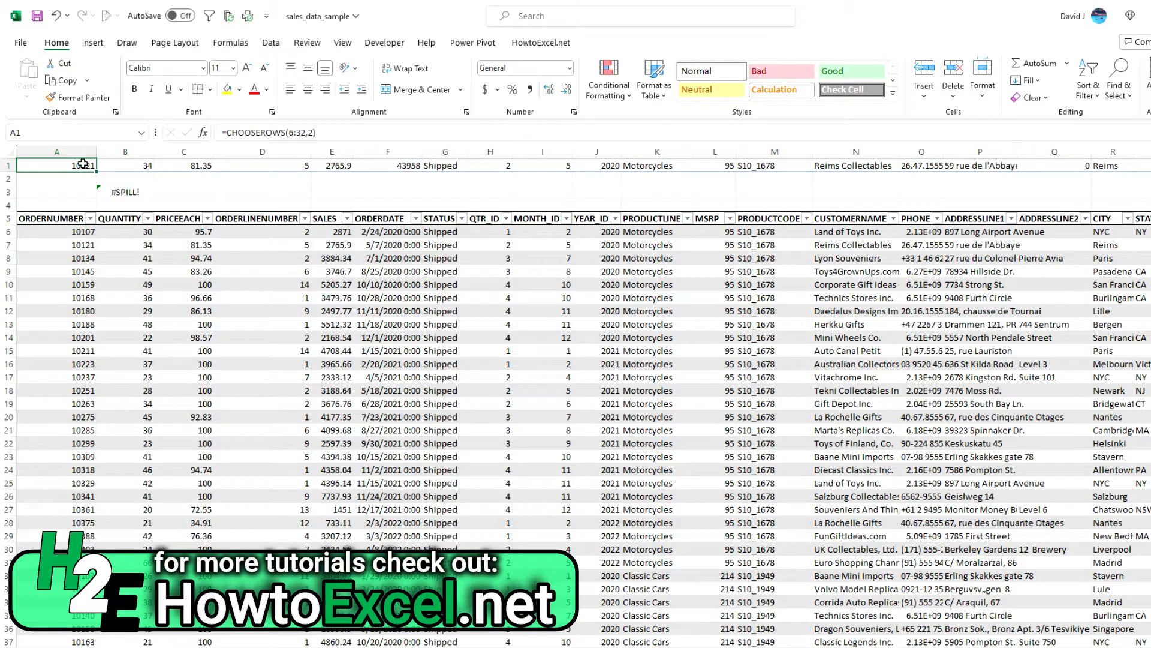
click(306, 132)
key(BackSpace)
key(BackSpace)
key(BackSpace)
key(BackSpace)
key(BackSpace)
text(t)
key(BackSpace)
text((tblData)
key(Tab)
key(ctrl+Return)
Step: Move the CHOOSEROWS formula from A1 to F3 and inspect its table reference and the extent of the returned row
key(ctrl+c)
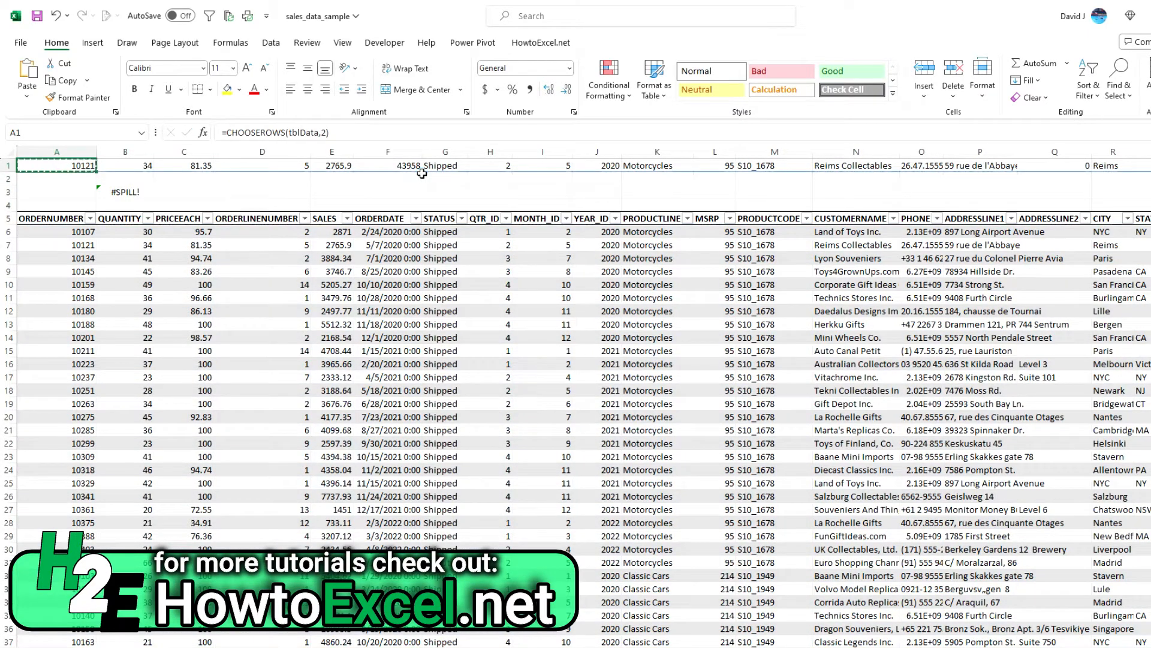
key(Right)
key(Right)
key(Right)
key(Right)
key(Right)
key(Down)
key(Down)
key(ctrl+v)
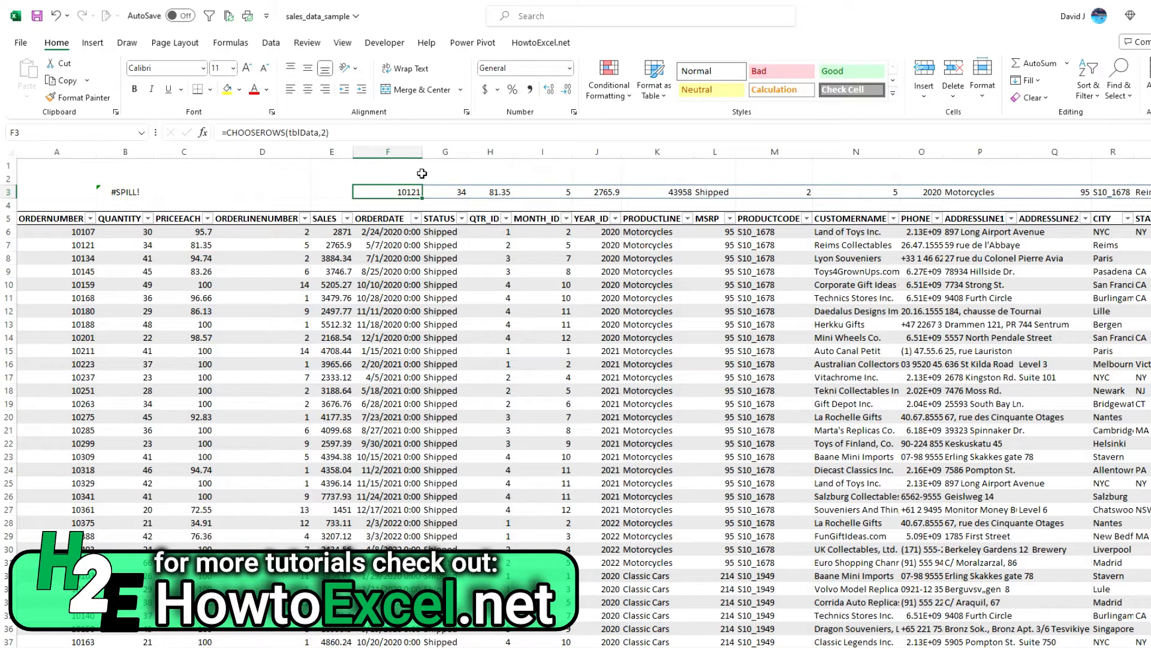
click(405, 133)
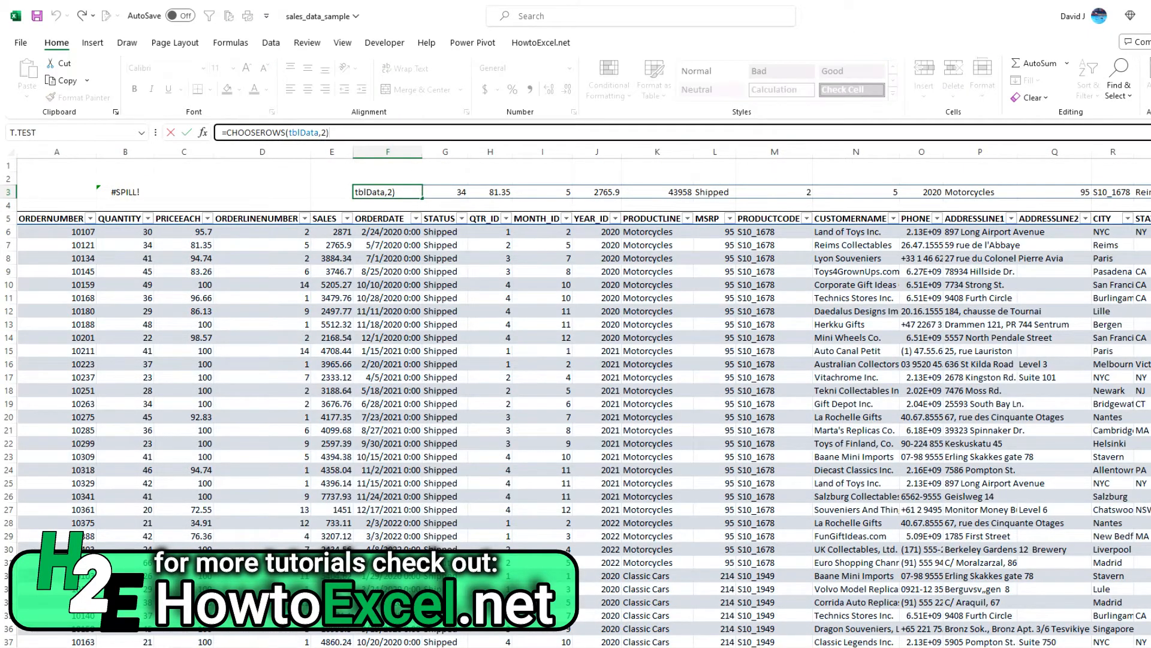
scroll(583, 395, right, 8)
scroll(1014, 282, right, 3)
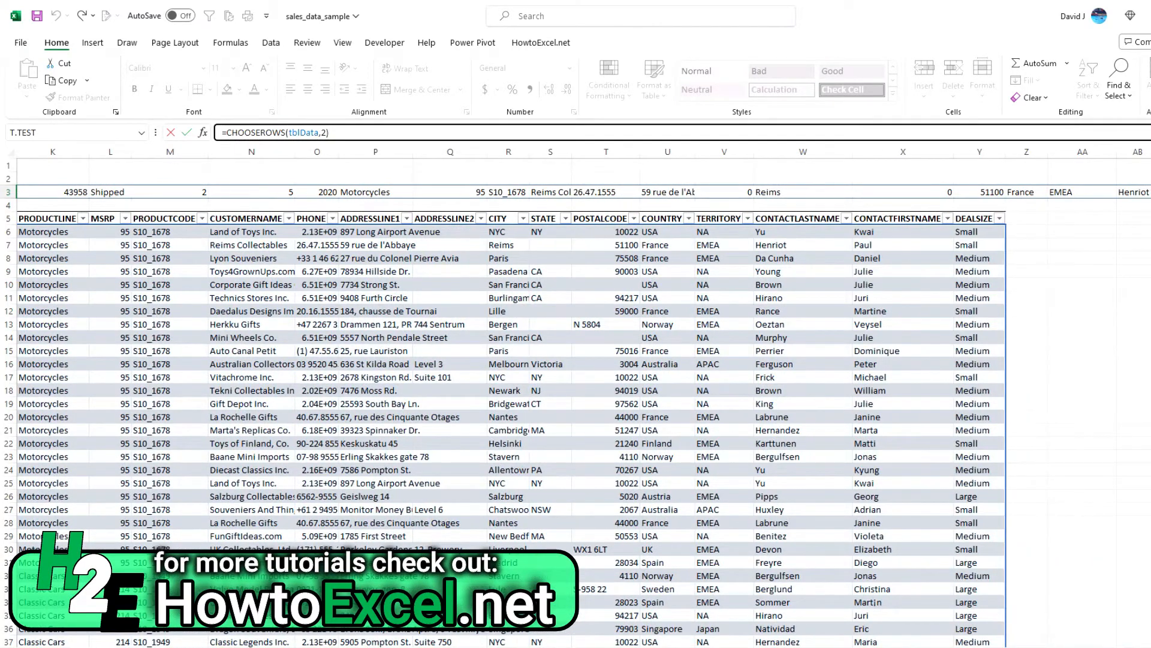
key(Return)
Step: Clear the CHOOSEROWS formulas from cells F3 and B3
click(399, 192)
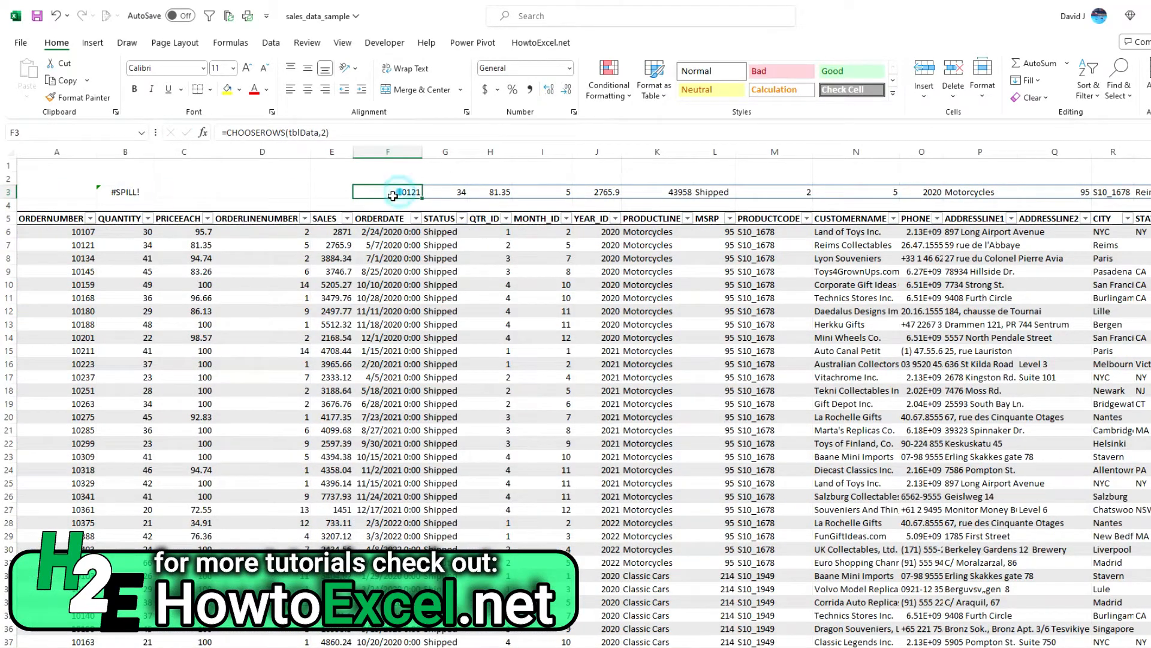
key(Delete)
click(125, 192)
key(Delete)
Step: Enter =CHOOSECOLS(tblData,1,2,3) in cell AA5 beside the table to return its first three columns
scroll(575, 390, right, 5)
scroll(694, 224, right, 5)
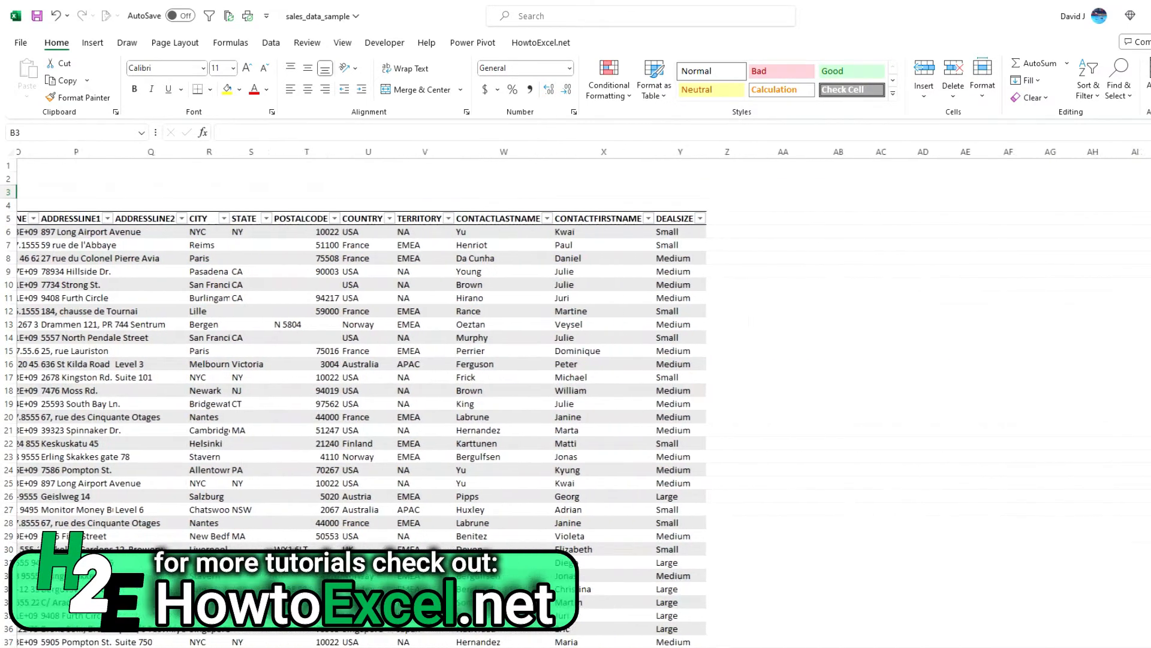
click(694, 224)
text(=choose)
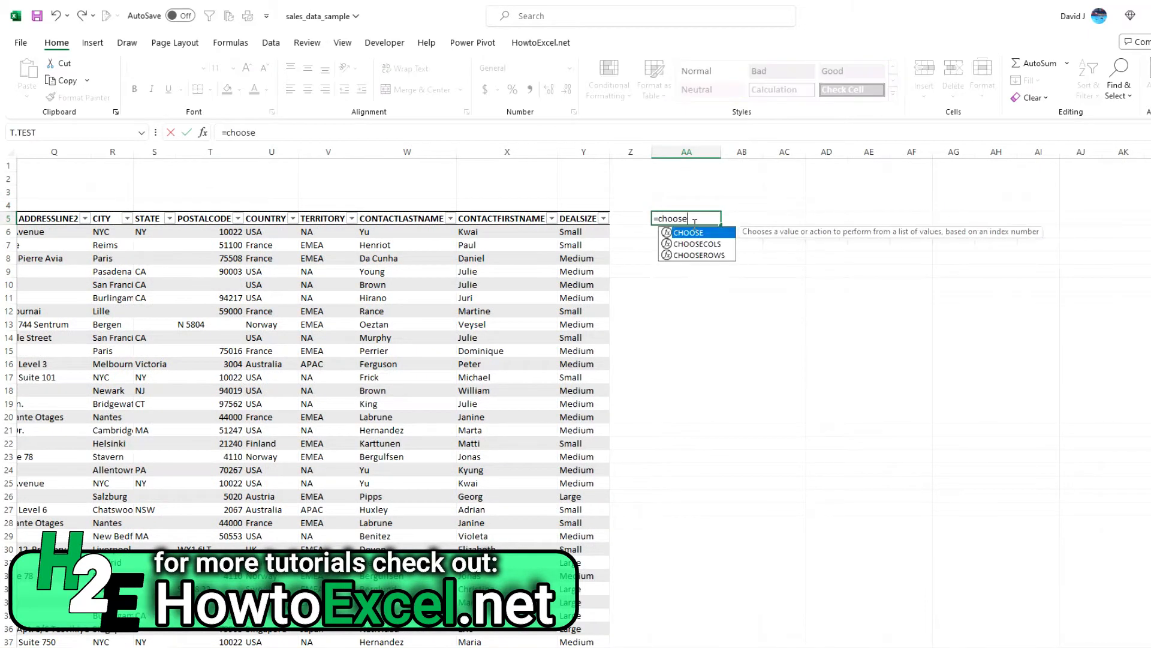
key(Tab)
key(BackSpace)
text(co)
key(Tab)
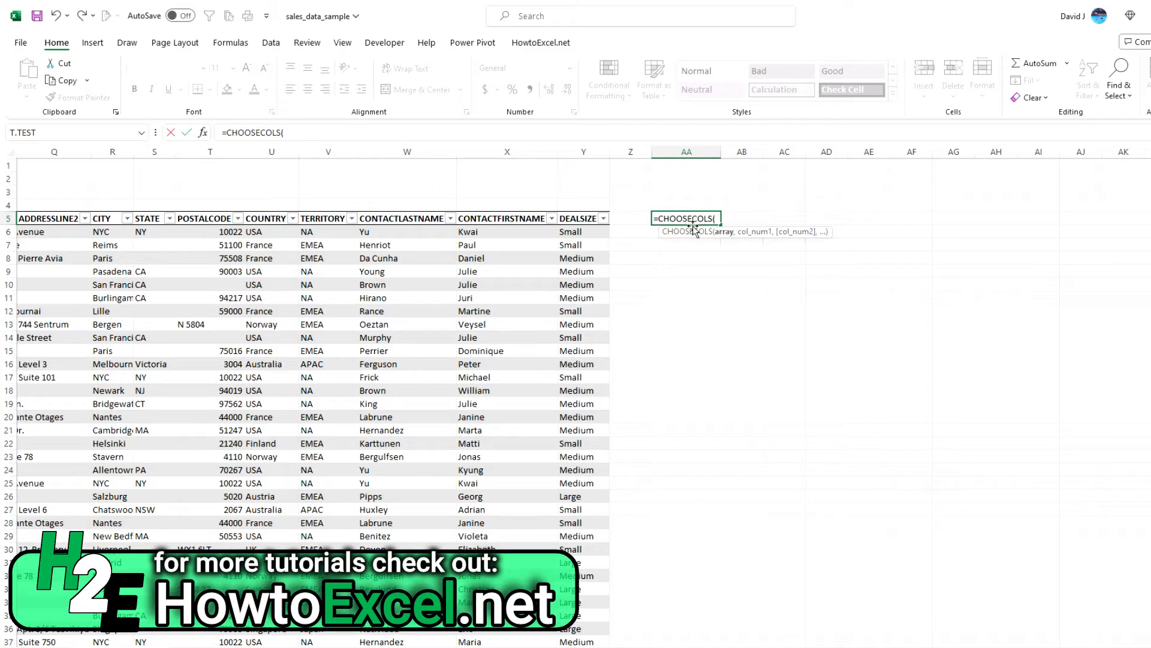
text(tbld)
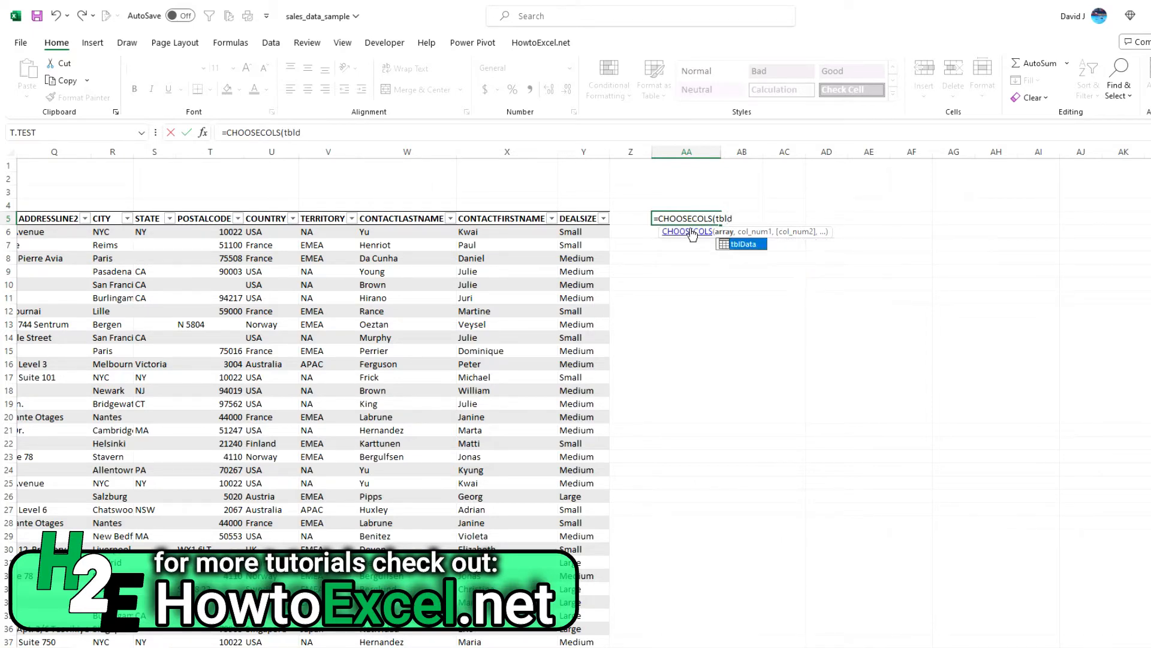
key(Tab)
text(,)
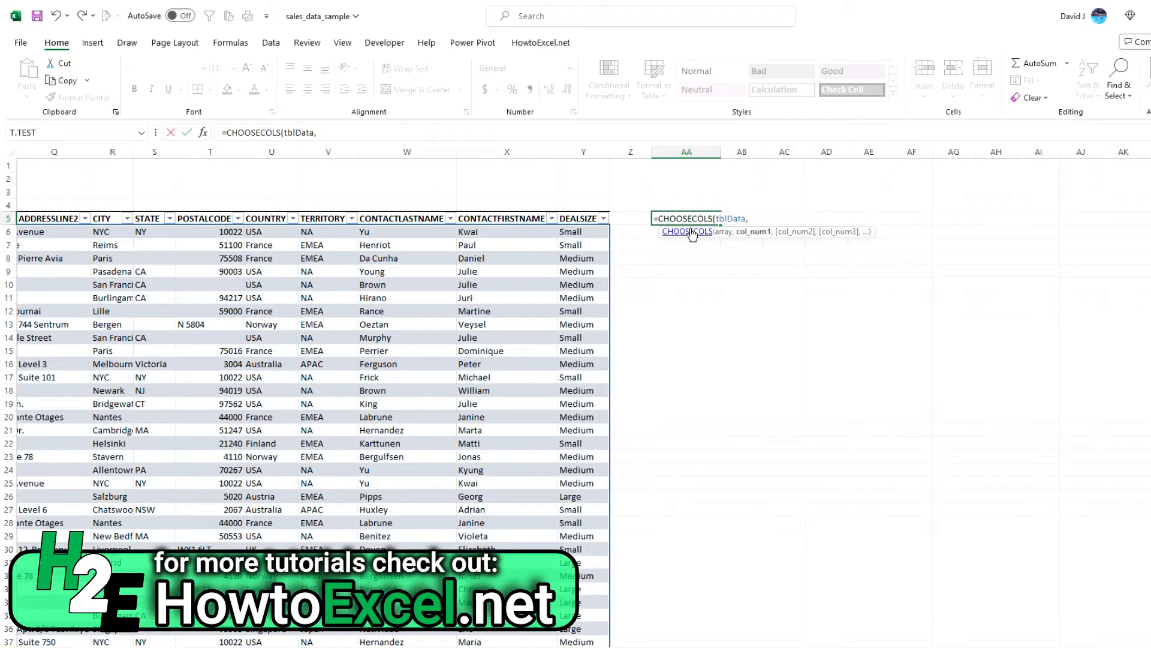
scroll(1143, 643, left, 1)
drag(1148, 644, 960, 646)
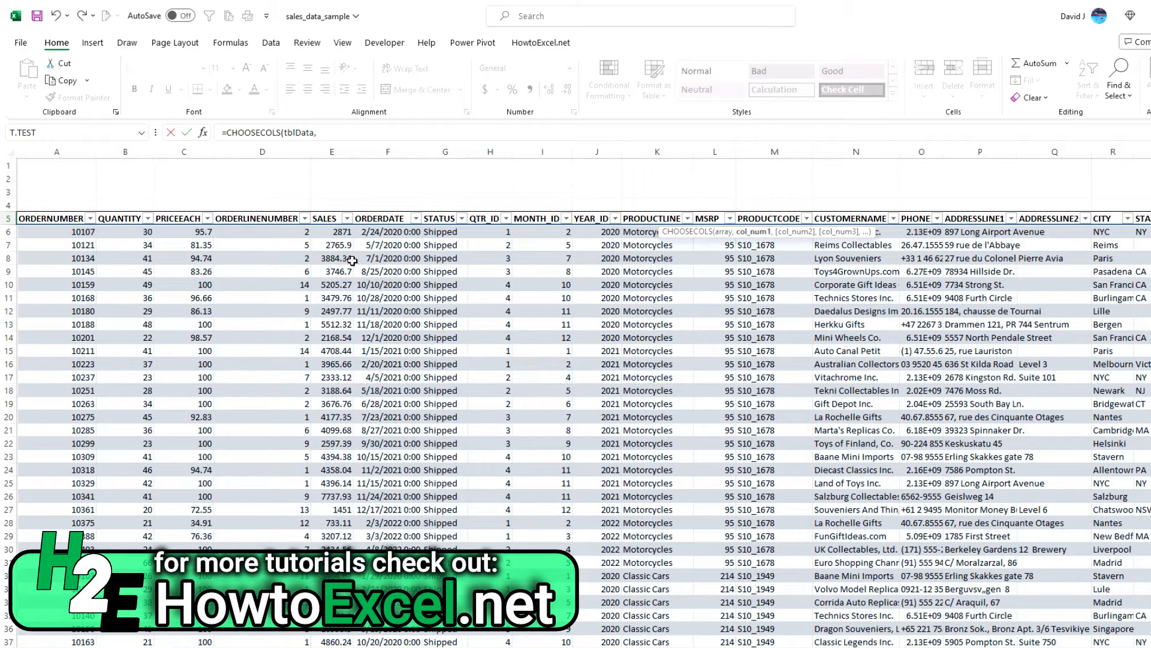
text(1,2,3))
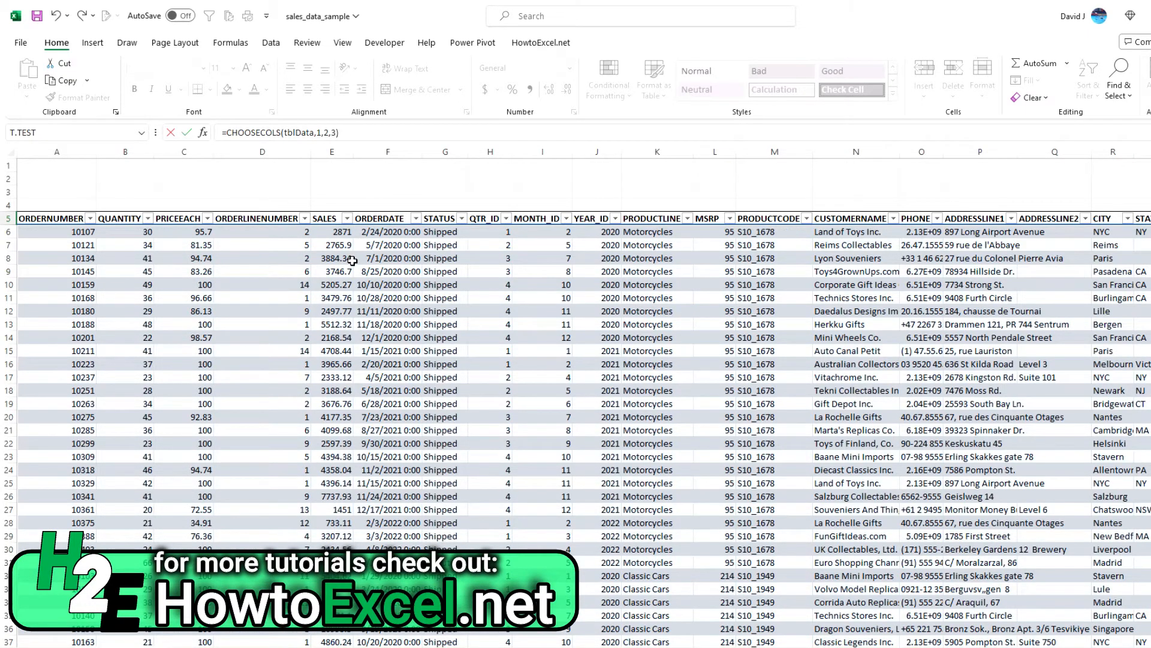
key(Return)
Step: Replace column number 1 in AA5's CHOOSECOLS formula with MATCH("City",tblData[#Headers],0)
key(Up)
key(Right)
key(Right)
key(Right)
key(Right)
key(Right)
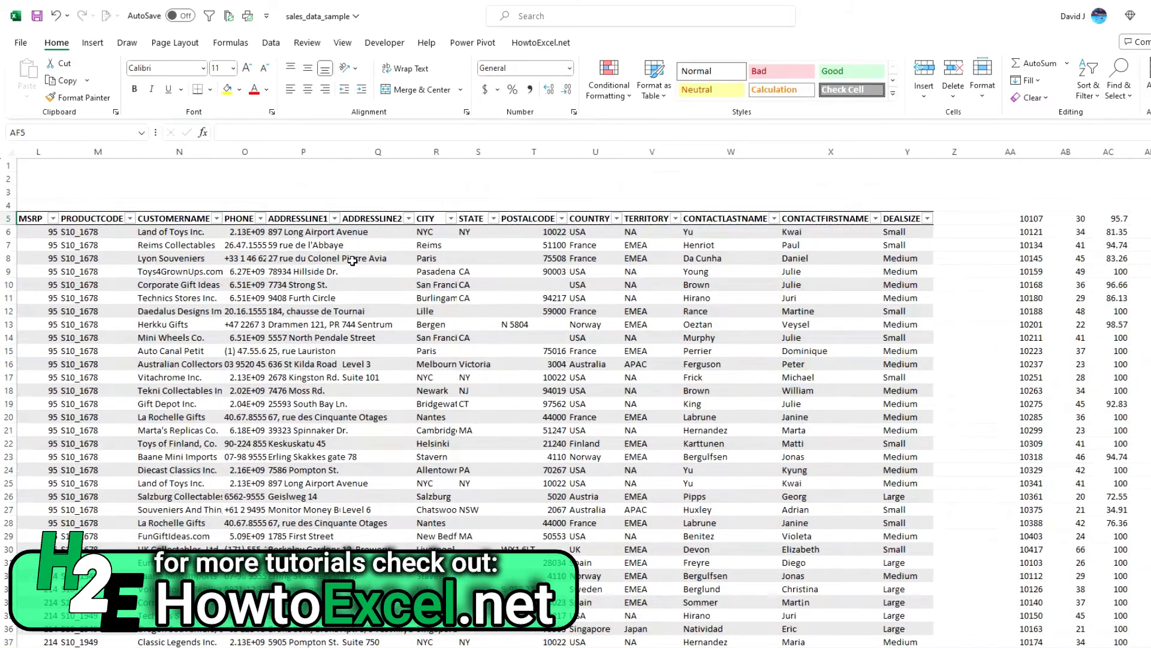
key(Left)
key(Left)
key(Left)
key(Left)
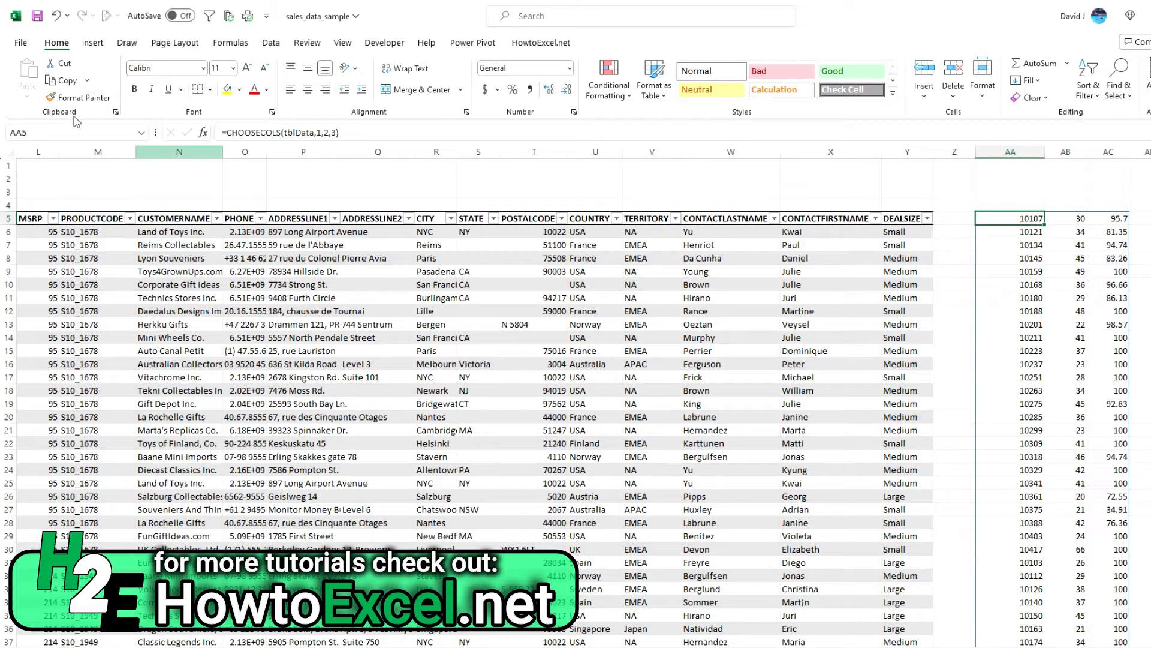
click(323, 132)
key(BackSpace)
text(match()
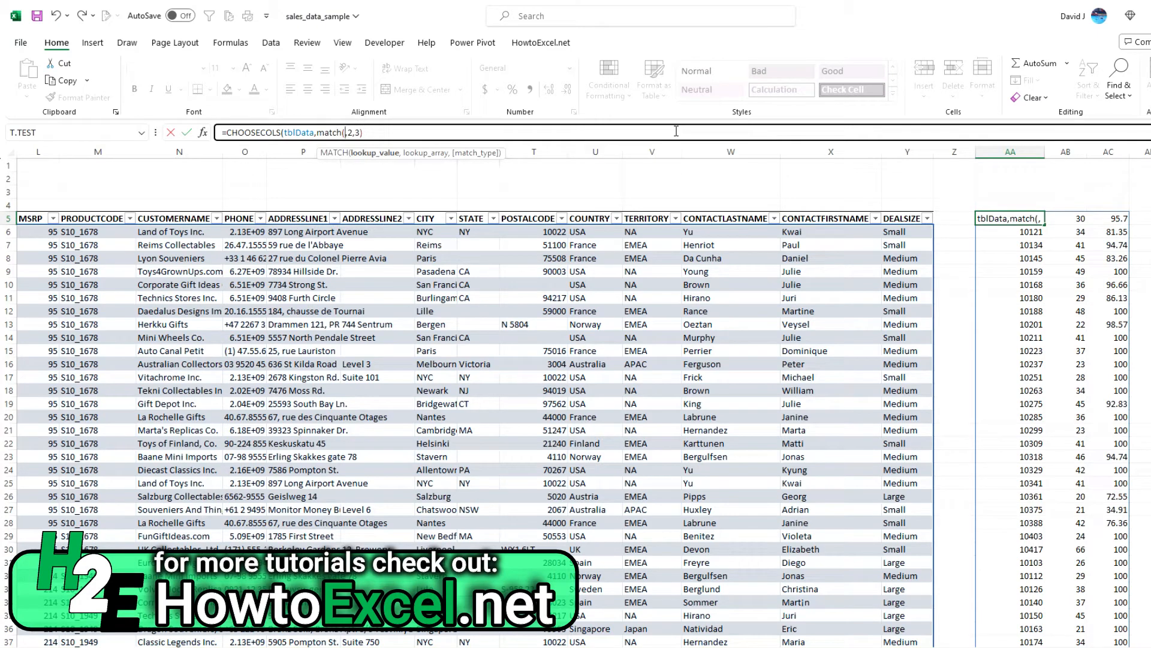
text(")
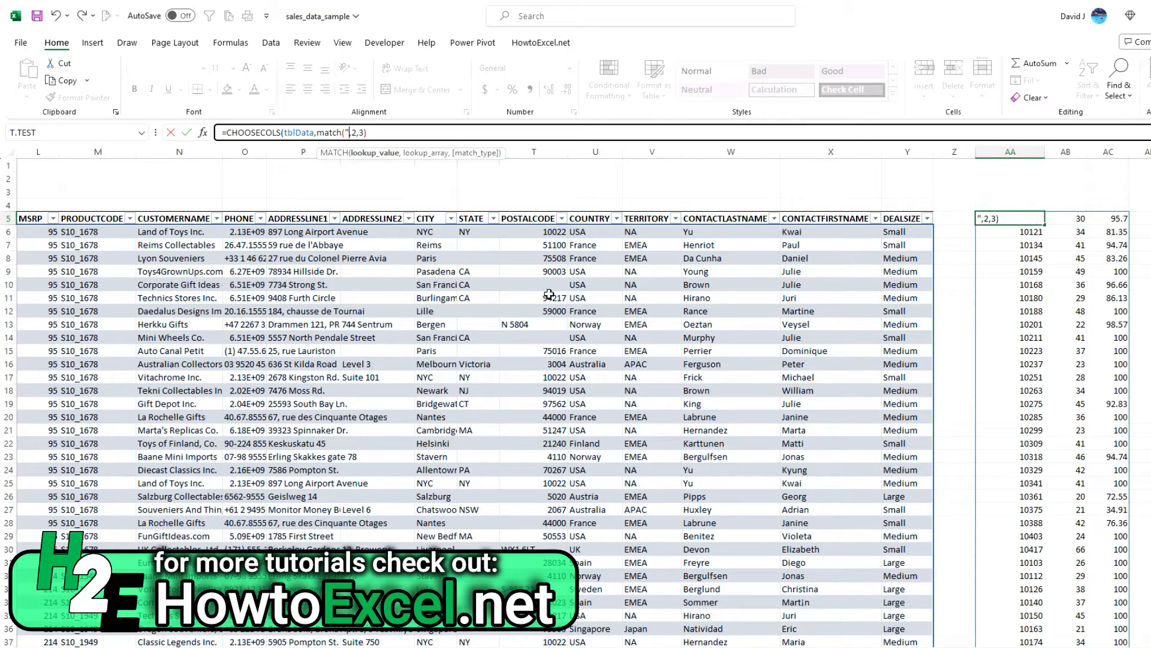
text(City",)
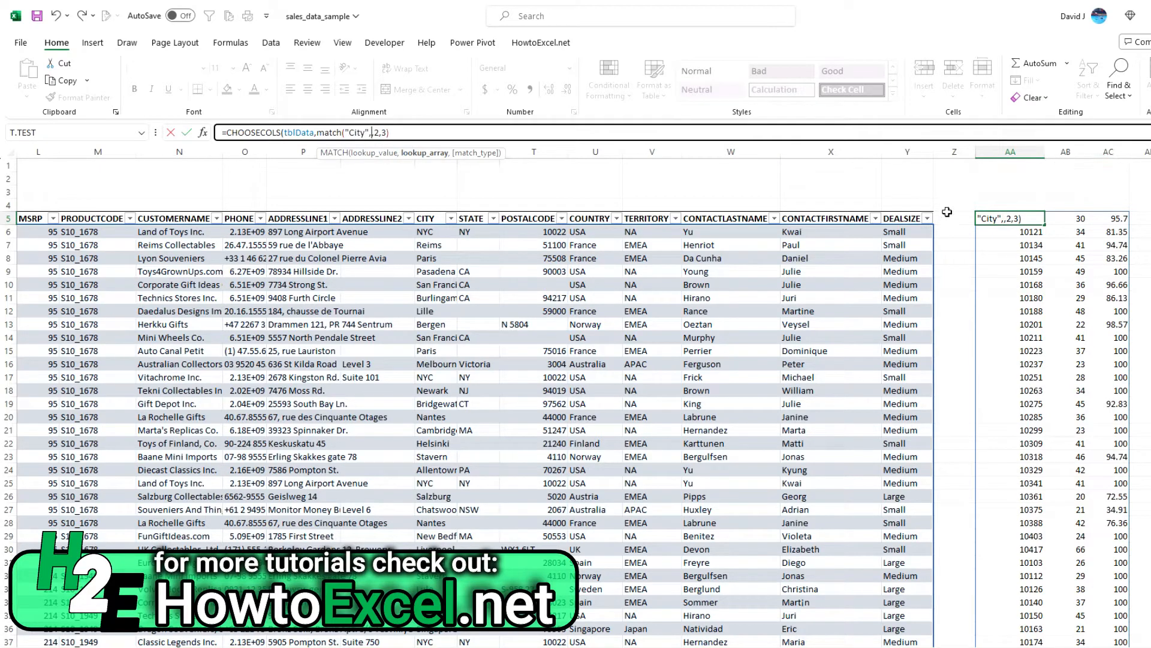
drag(911, 219, 60, 219)
text(,0))
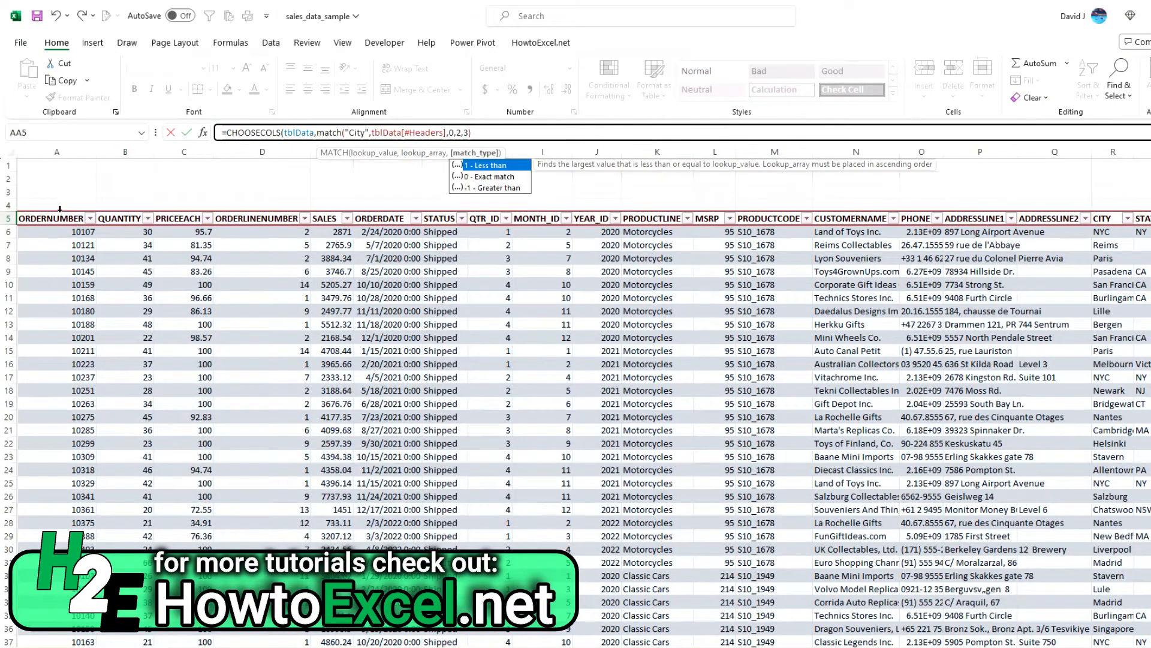
key(Return)
Step: Replace the tblData array in AA5's CHOOSECOLS formula with the whole worksheet columns A:Y
scroll(60, 209, right, 5)
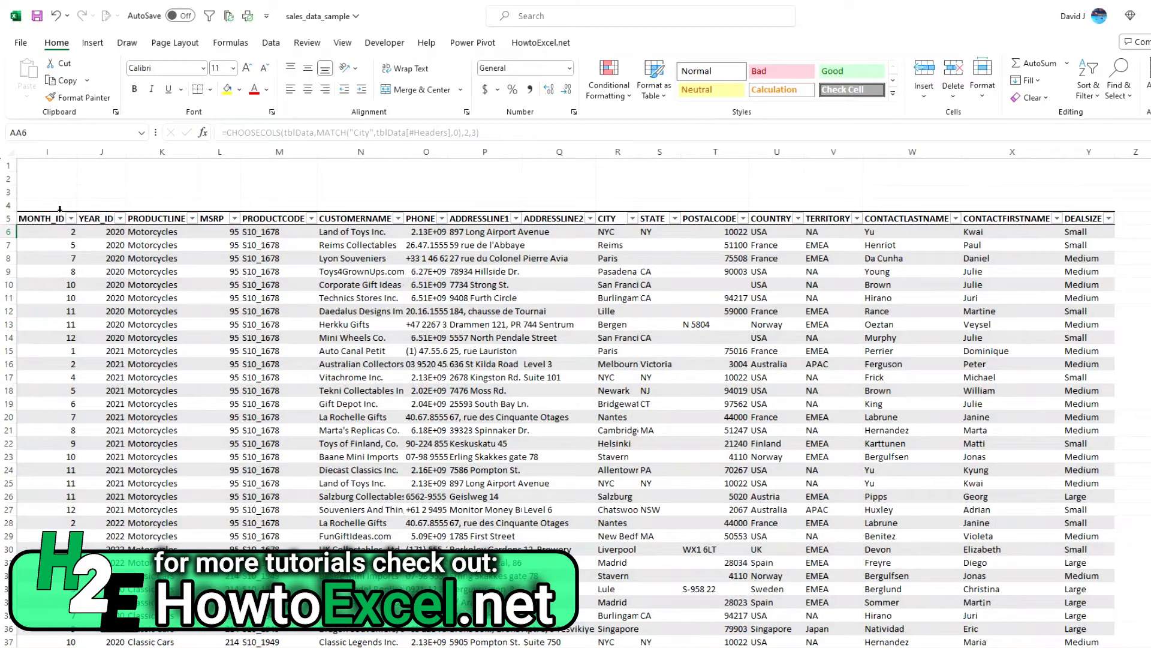
key(Left)
key(Left)
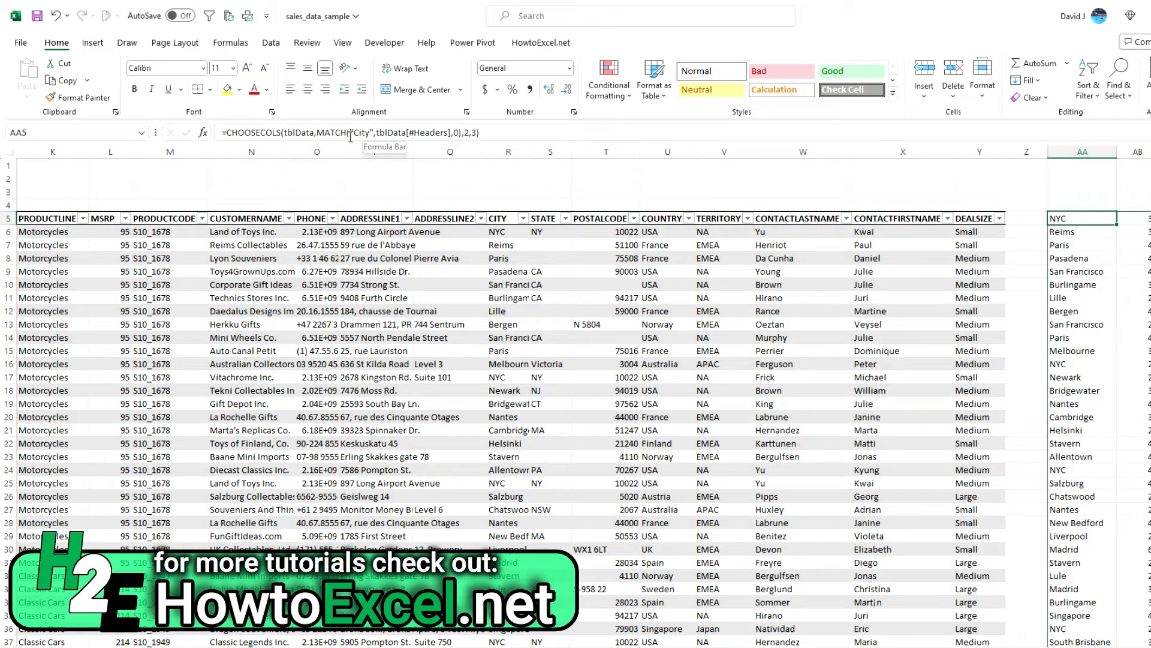
click(311, 132)
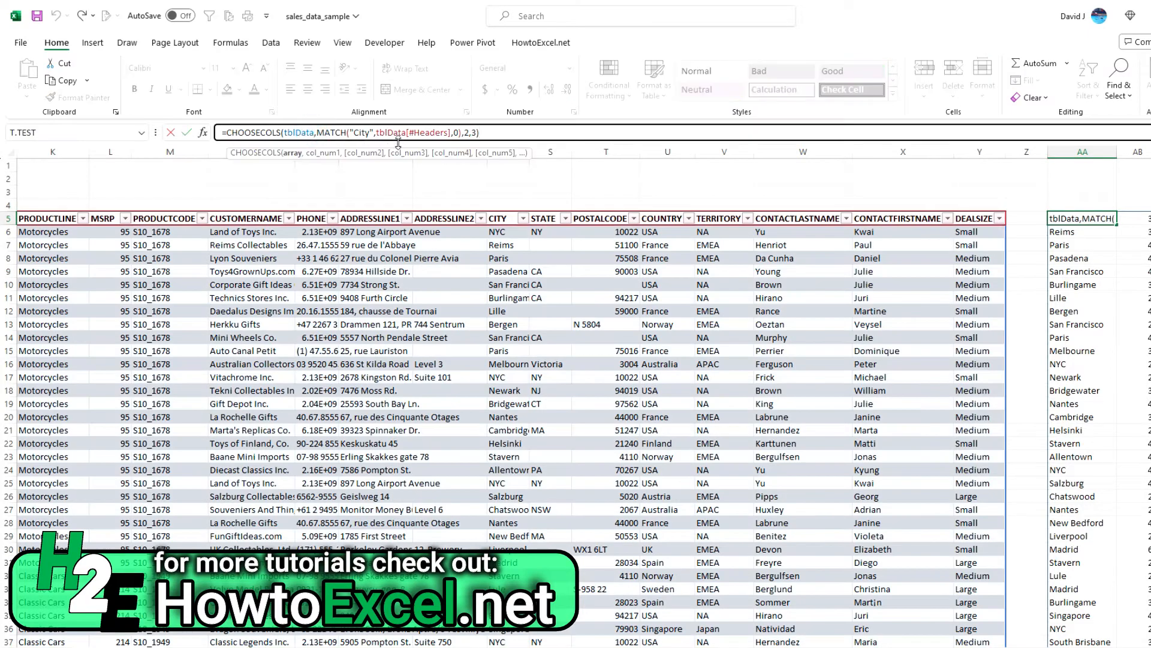
key(BackSpace)
key(BackSpace)
key(BackSpace)
key(BackSpace)
key(BackSpace)
key(BackSpace)
key(BackSpace)
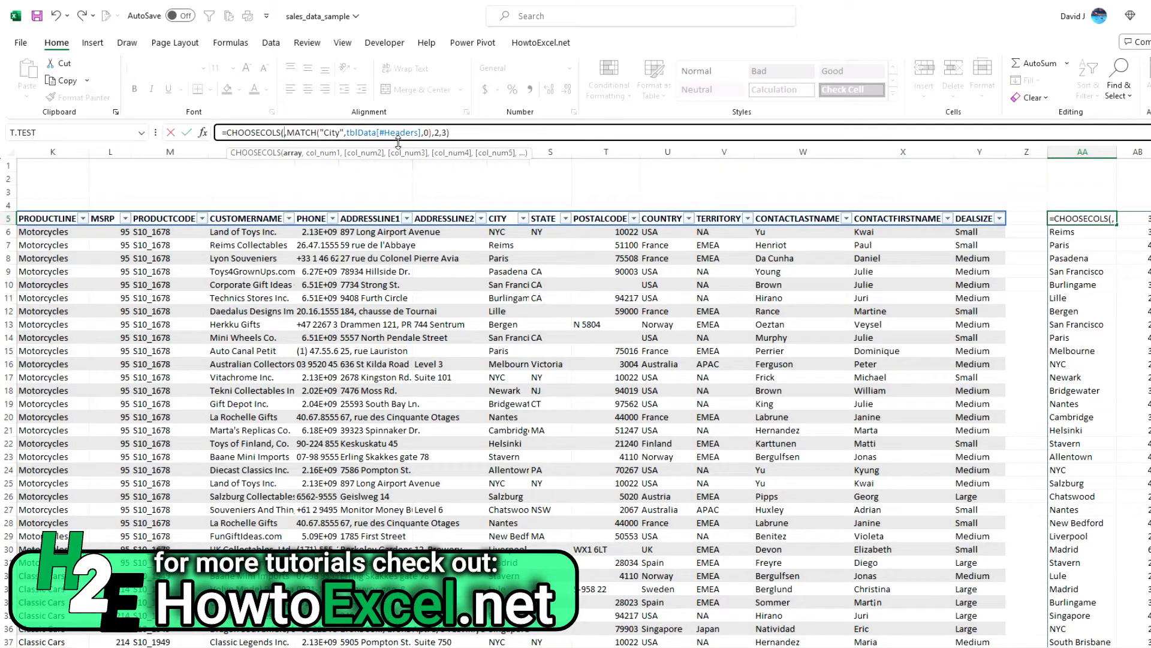
drag(981, 151, 36, 151)
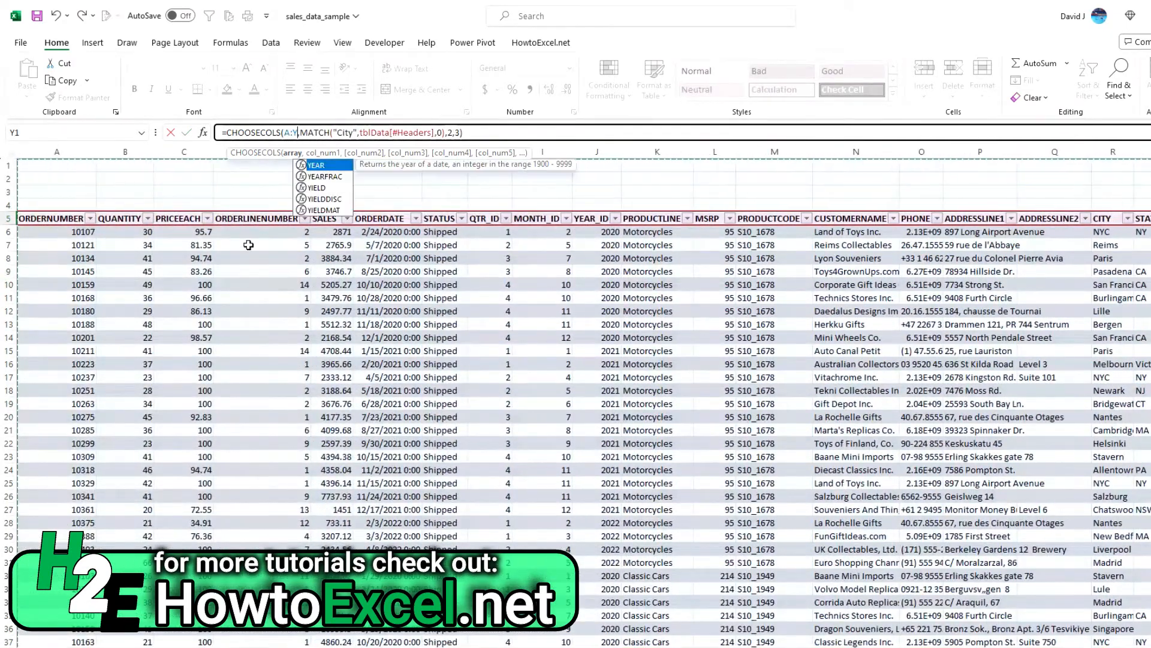
key(Return)
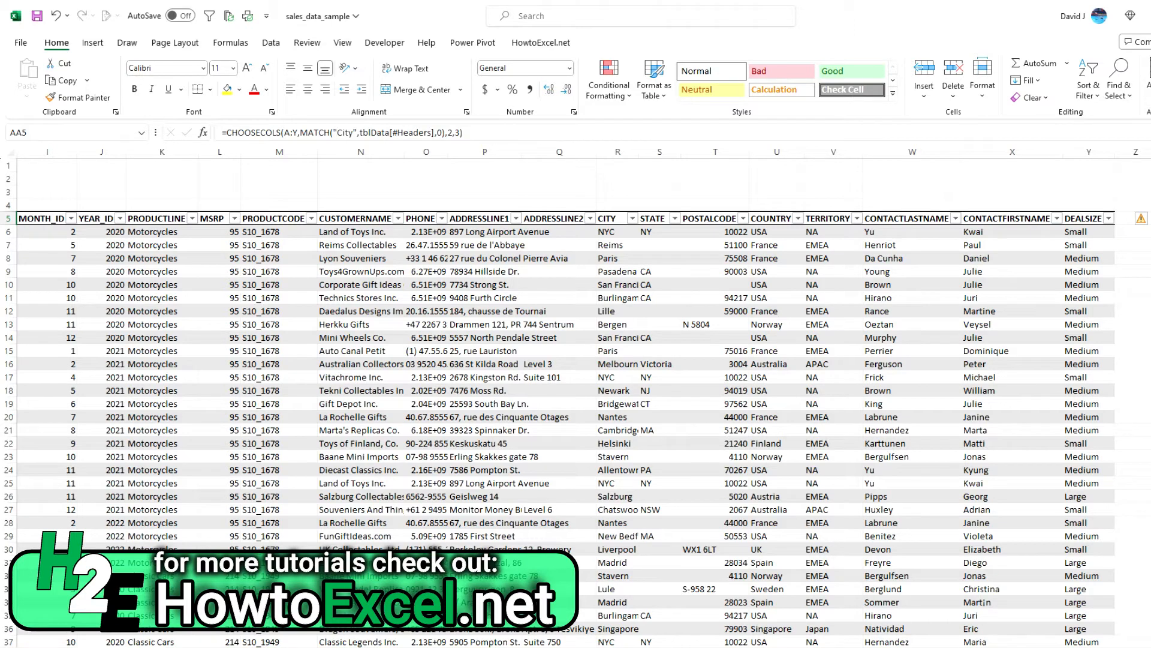
Step: Try moving the CHOOSECOLS formula from AA5 up to row 1, and undo the move
key(F2)
drag(1150, 218, 1150, 165)
key(ctrl+z)
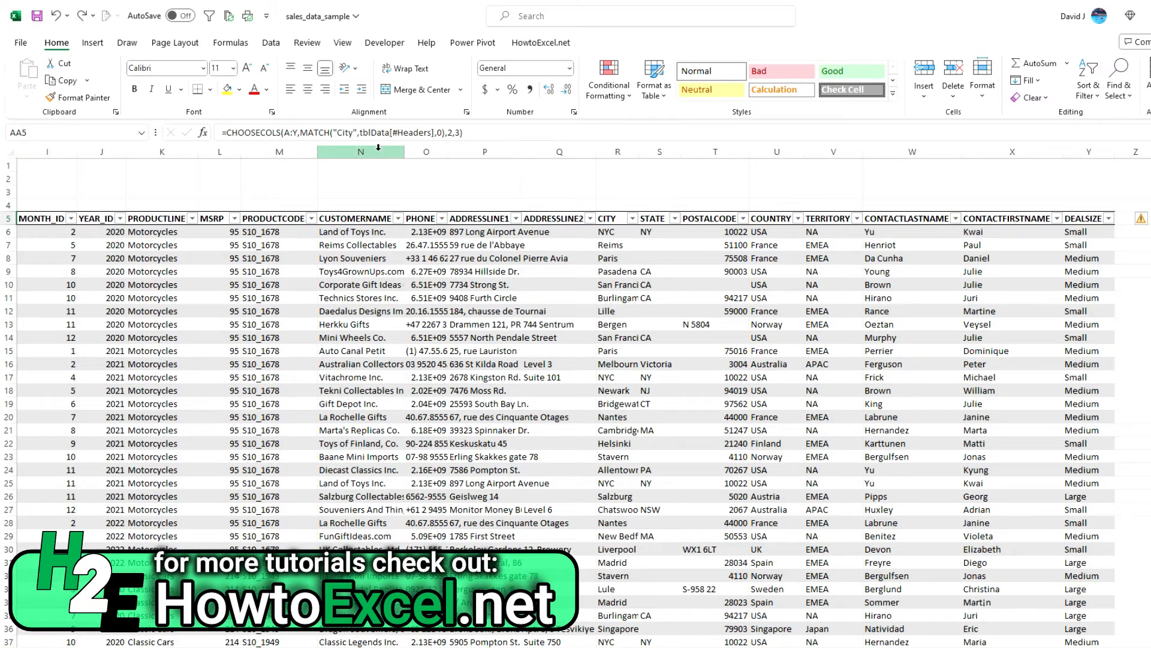
Step: Inspect the whole-column reference A:Y in AA5's CHOOSECOLS formula
click(296, 132)
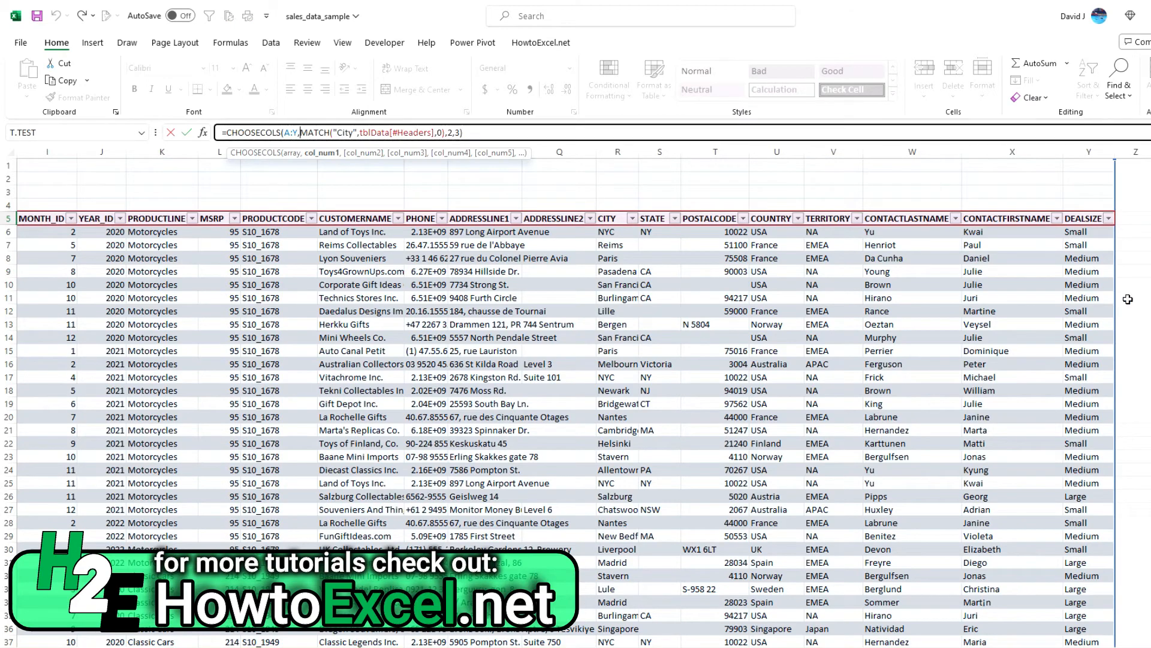
key(Return)
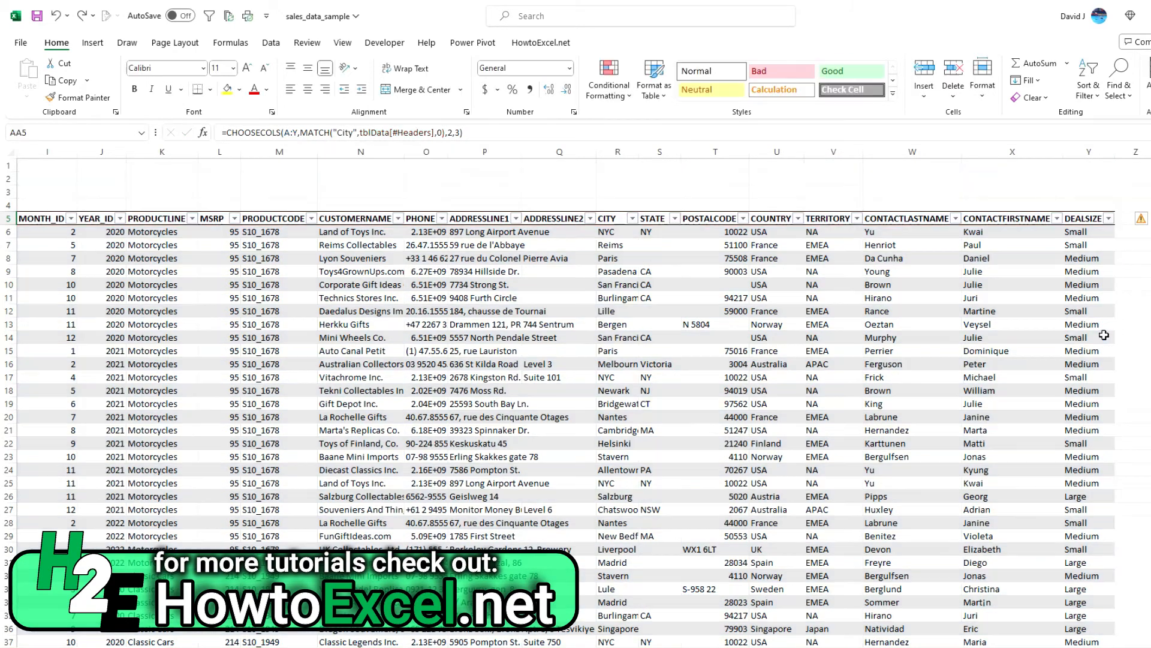